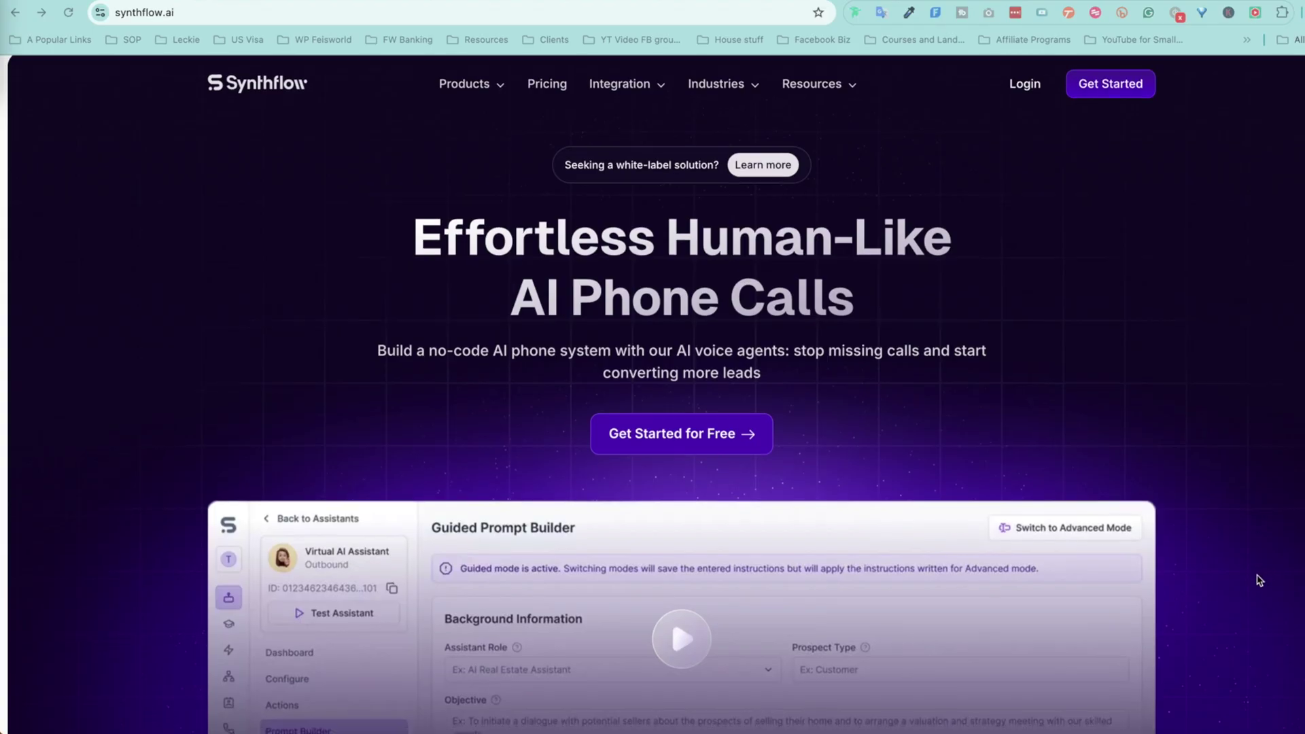
Step: Scroll to the phone agent features and expand Multi Human Transfer and Post Call Actions
{"action": "scroll", "coordinate": [1259, 580], "scroll_direction": "down", "scroll_amount": 10}
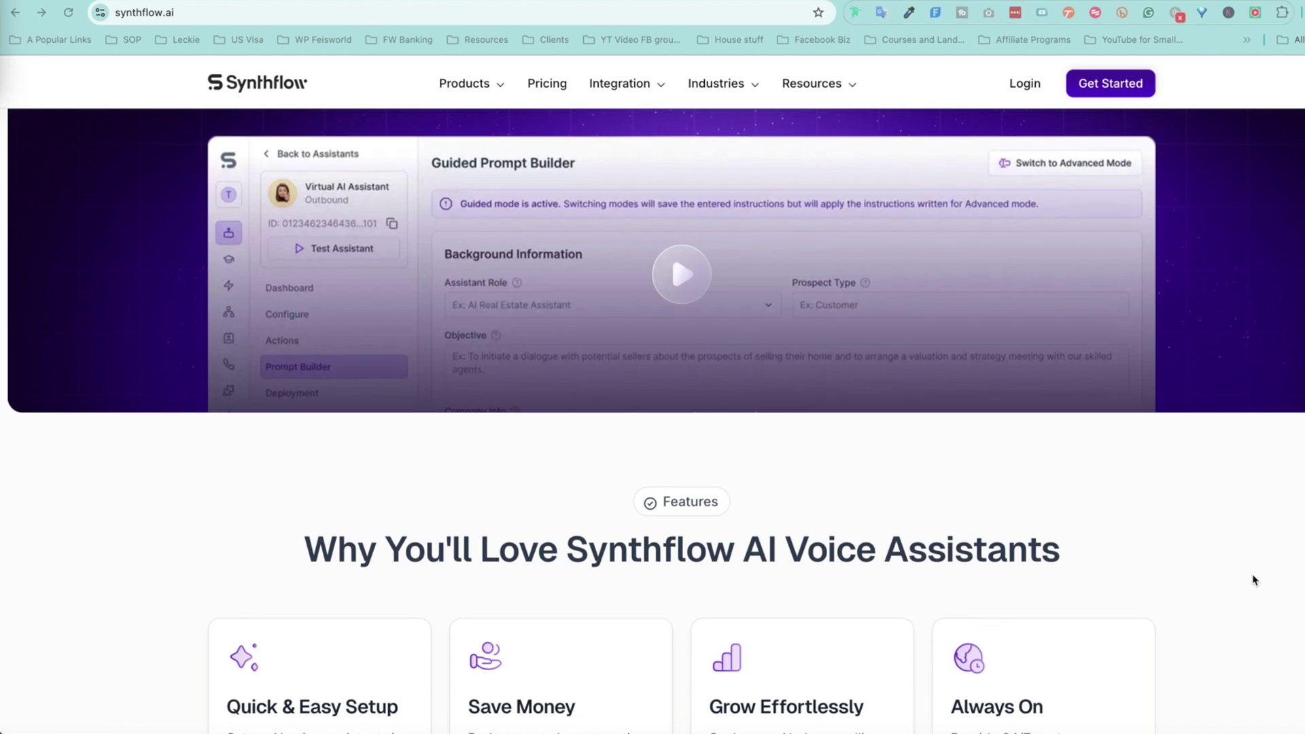
{"action": "scroll", "coordinate": [1254, 580], "scroll_direction": "down", "scroll_amount": 8}
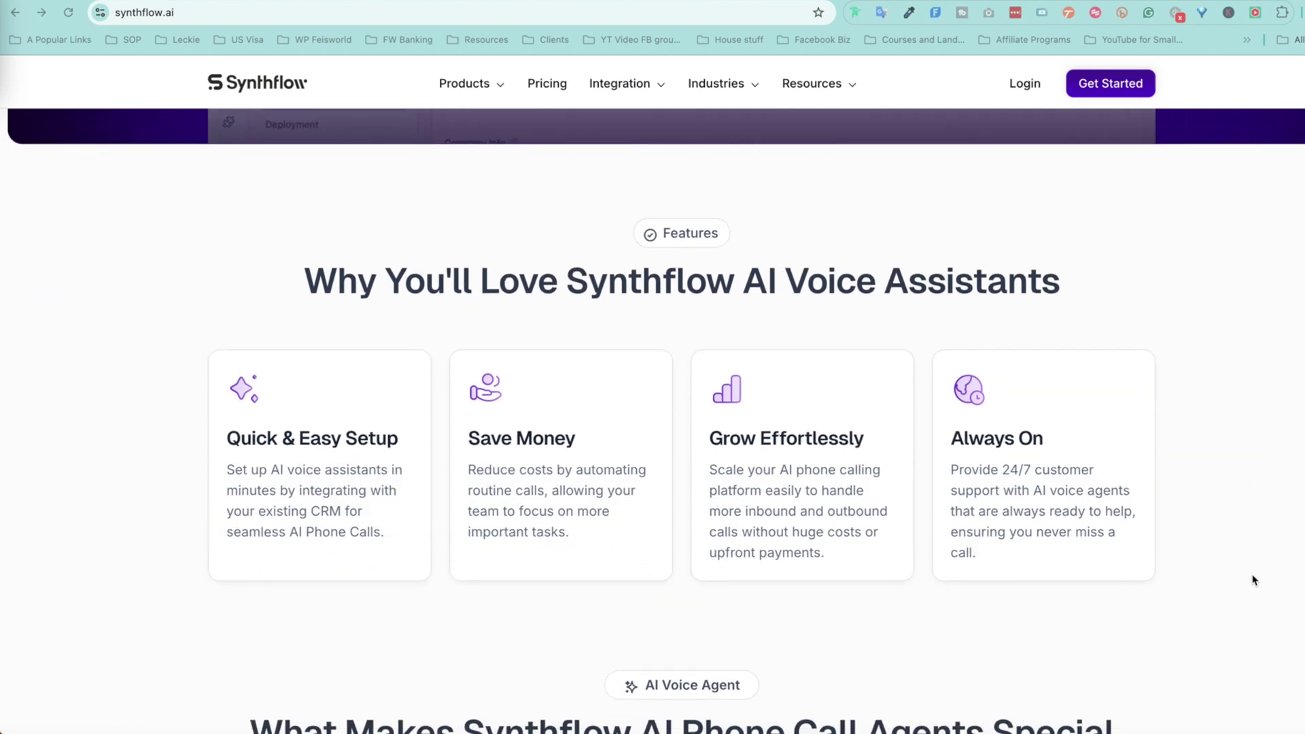
{"action": "scroll", "coordinate": [1254, 579], "scroll_direction": "down", "scroll_amount": 1}
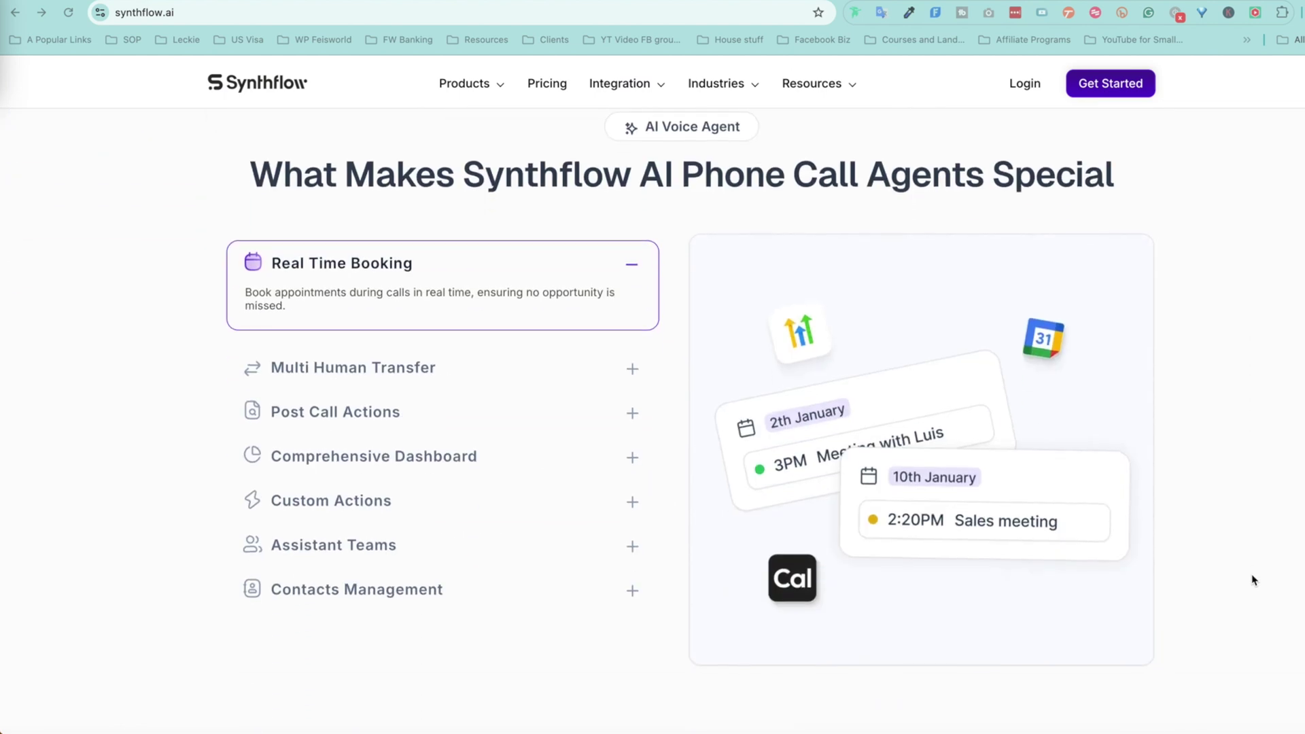
{"action": "left_click", "coordinate": [368, 368]}
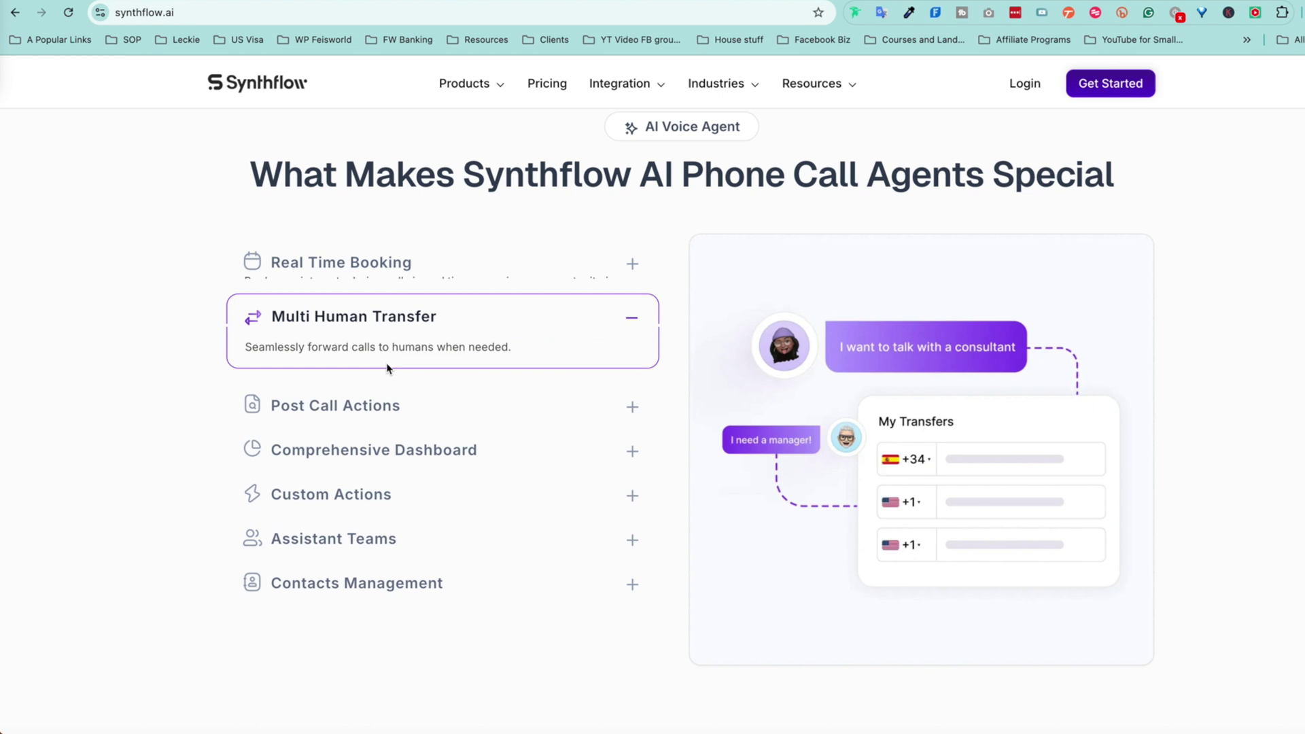
{"action": "left_click", "coordinate": [379, 399]}
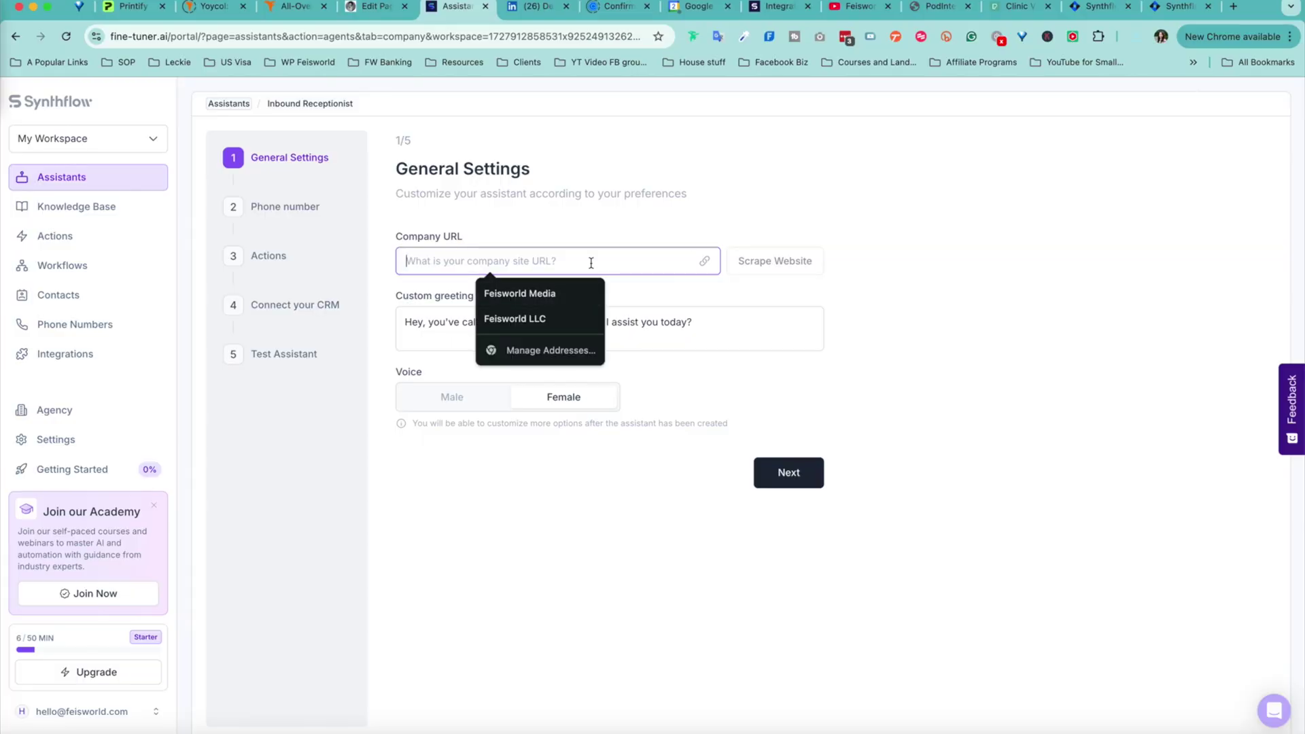
{"action": "type", "text": "www.feisworld.com"}
{"action": "left_click", "coordinate": [779, 267]}
{"action": "left_click", "coordinate": [469, 394]}
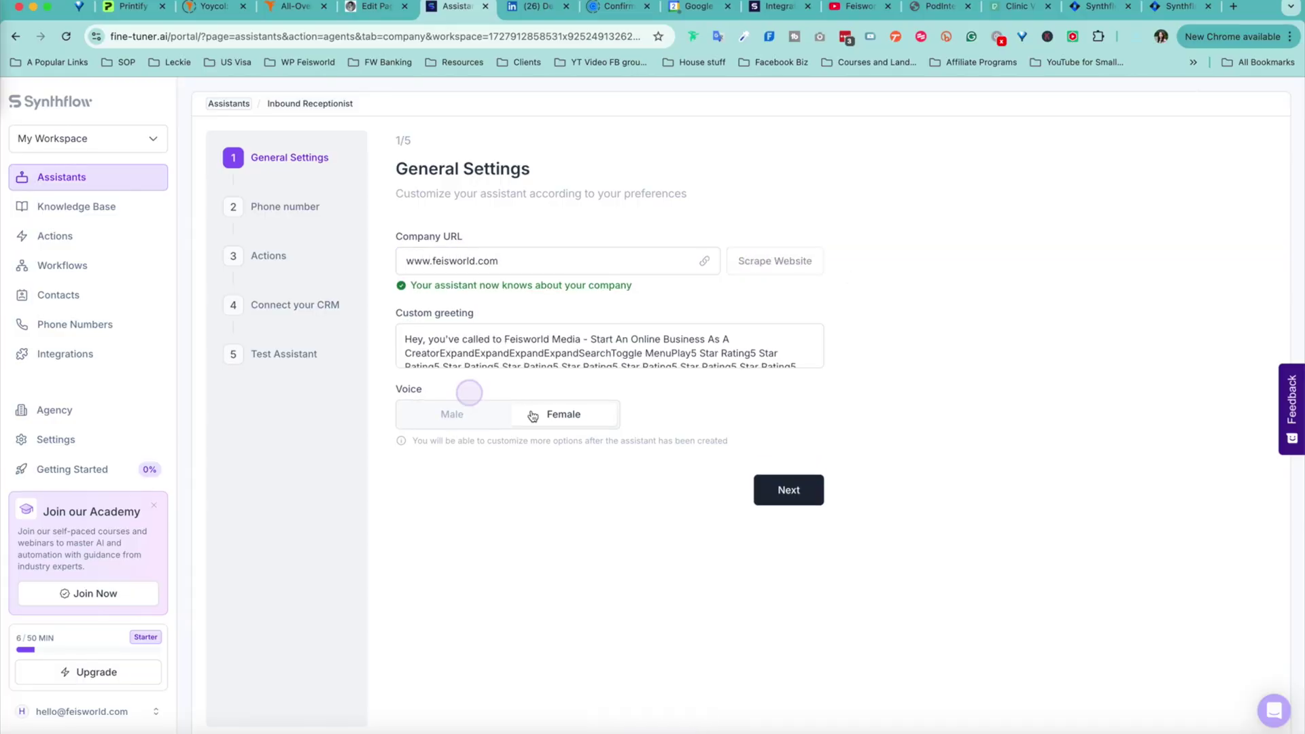
{"action": "left_click", "coordinate": [784, 490]}
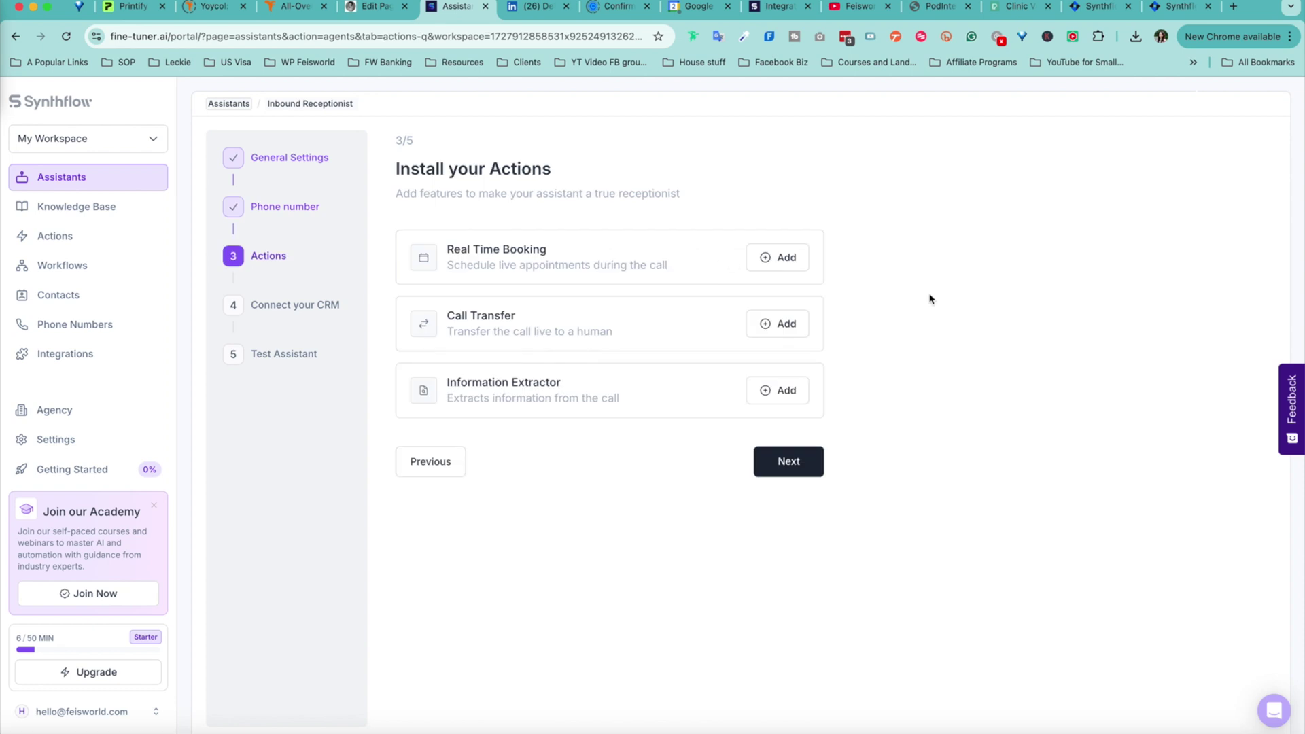
{"action": "left_click", "coordinate": [777, 257]}
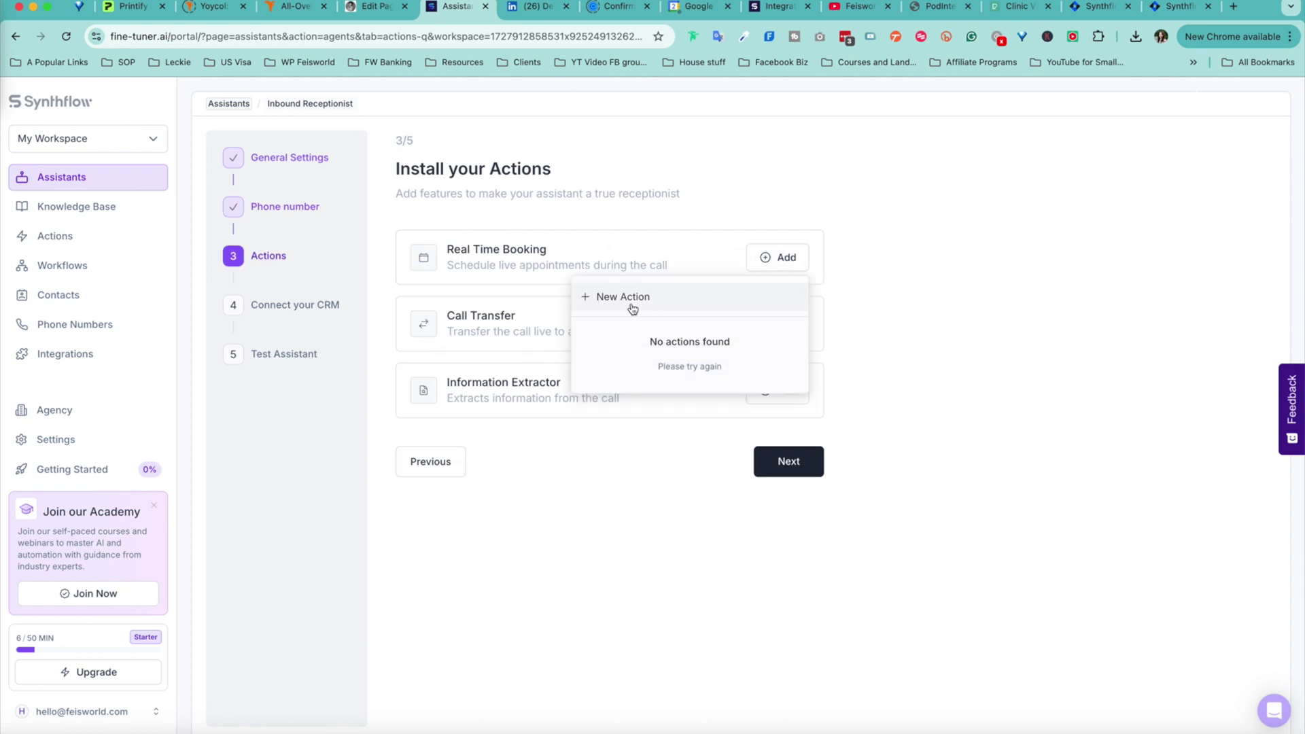
{"action": "left_click", "coordinate": [621, 295]}
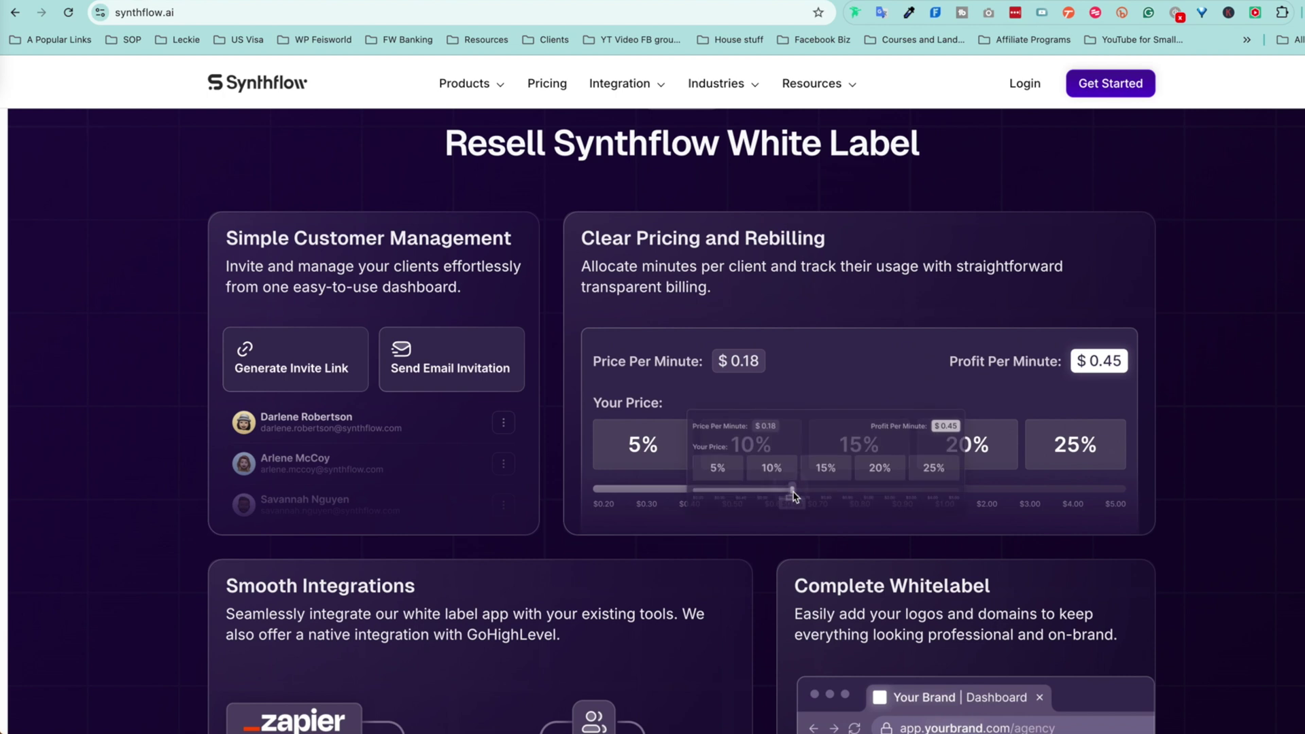
Step: Scroll past the Smooth Integrations and Complete Whitelabel cards to the Discover section
{"action": "scroll", "coordinate": [1189, 472], "scroll_direction": "down", "scroll_amount": 5}
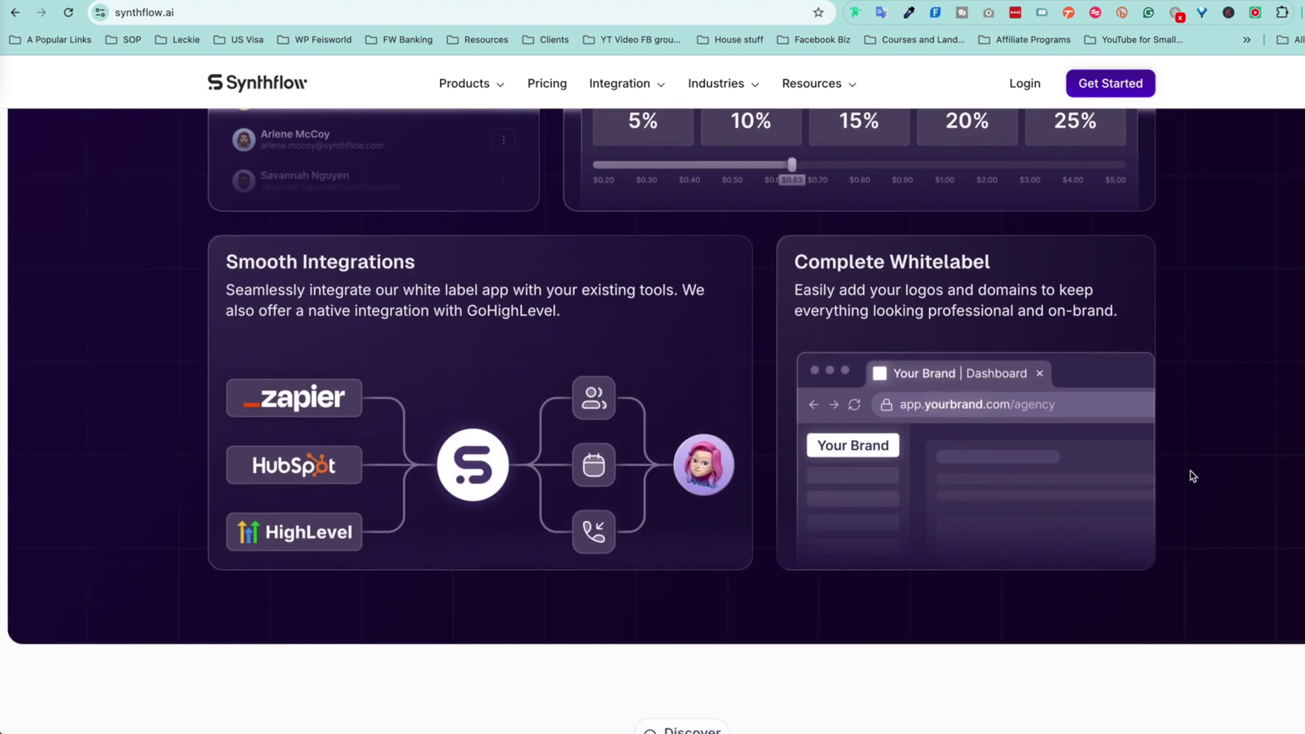
{"action": "scroll", "coordinate": [1192, 476], "scroll_direction": "down", "scroll_amount": 9}
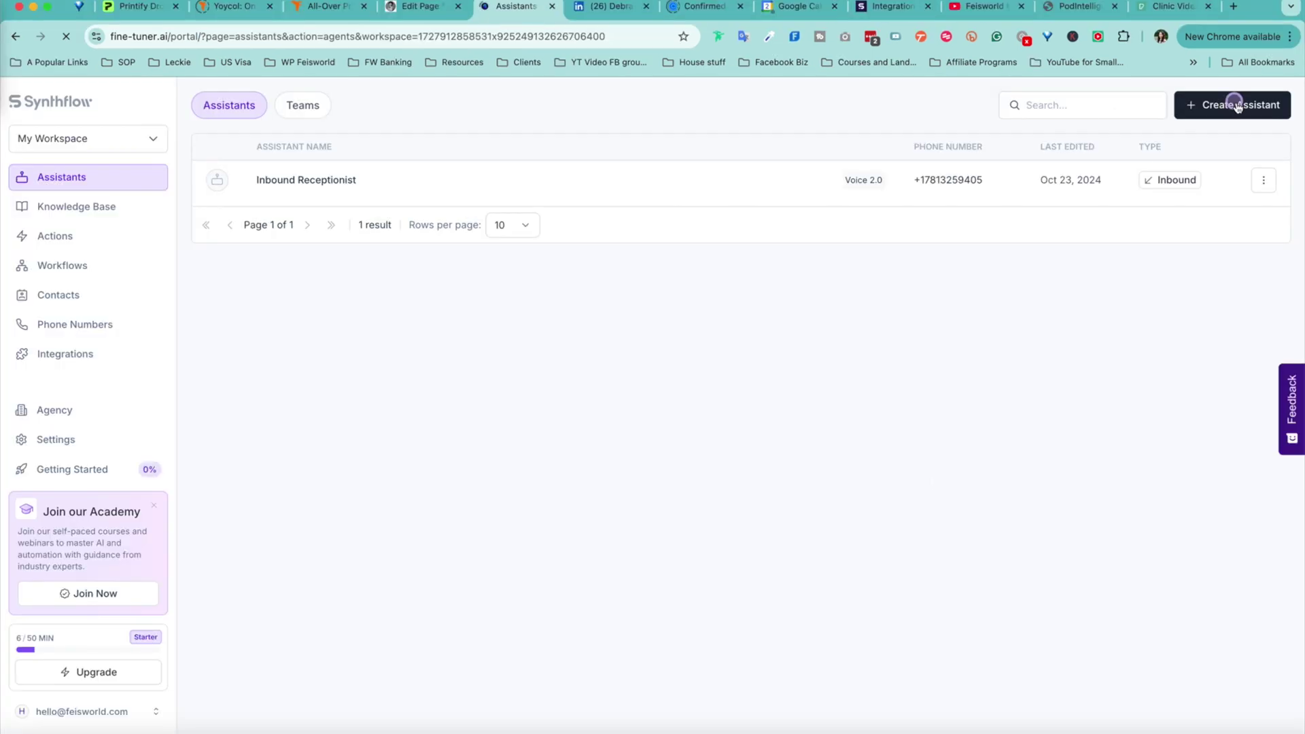
{"action": "left_click", "coordinate": [1238, 106]}
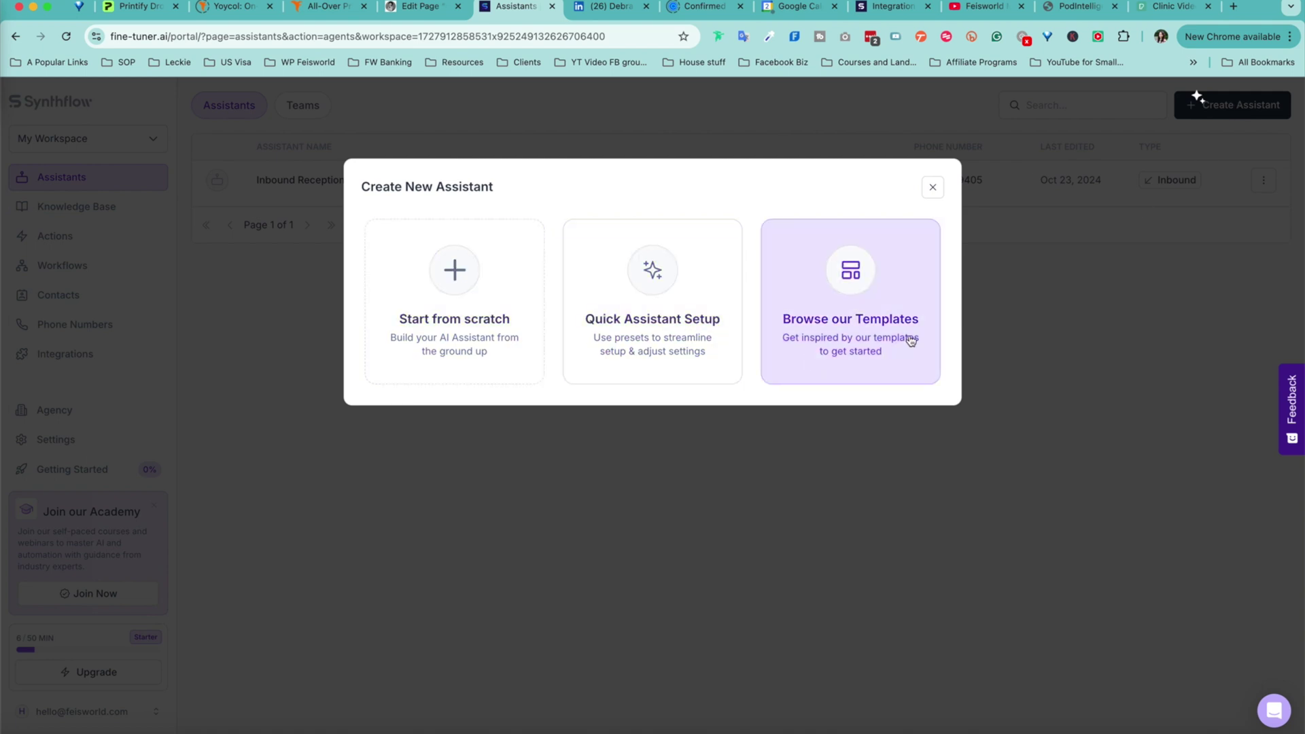
{"action": "left_click", "coordinate": [869, 310]}
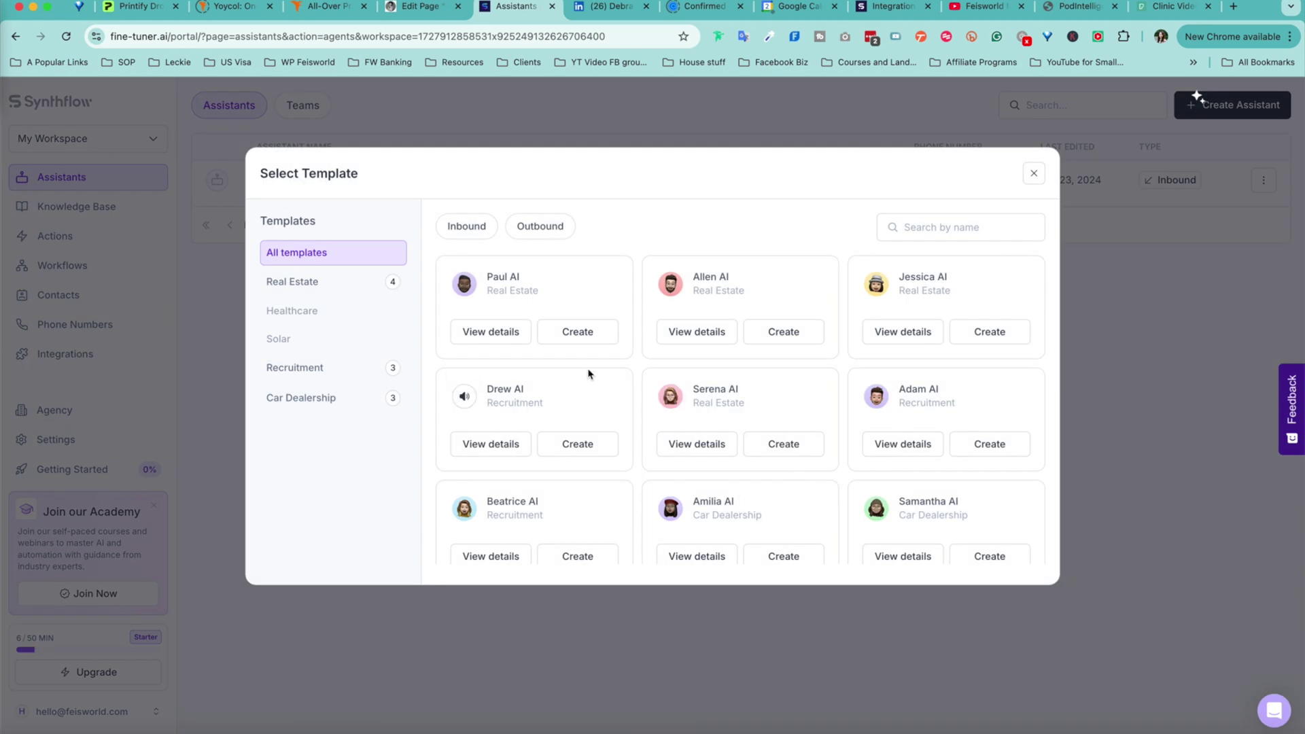
{"action": "scroll", "coordinate": [586, 375], "scroll_direction": "down", "scroll_amount": 1}
{"action": "scroll", "coordinate": [770, 489], "scroll_direction": "down", "scroll_amount": 3}
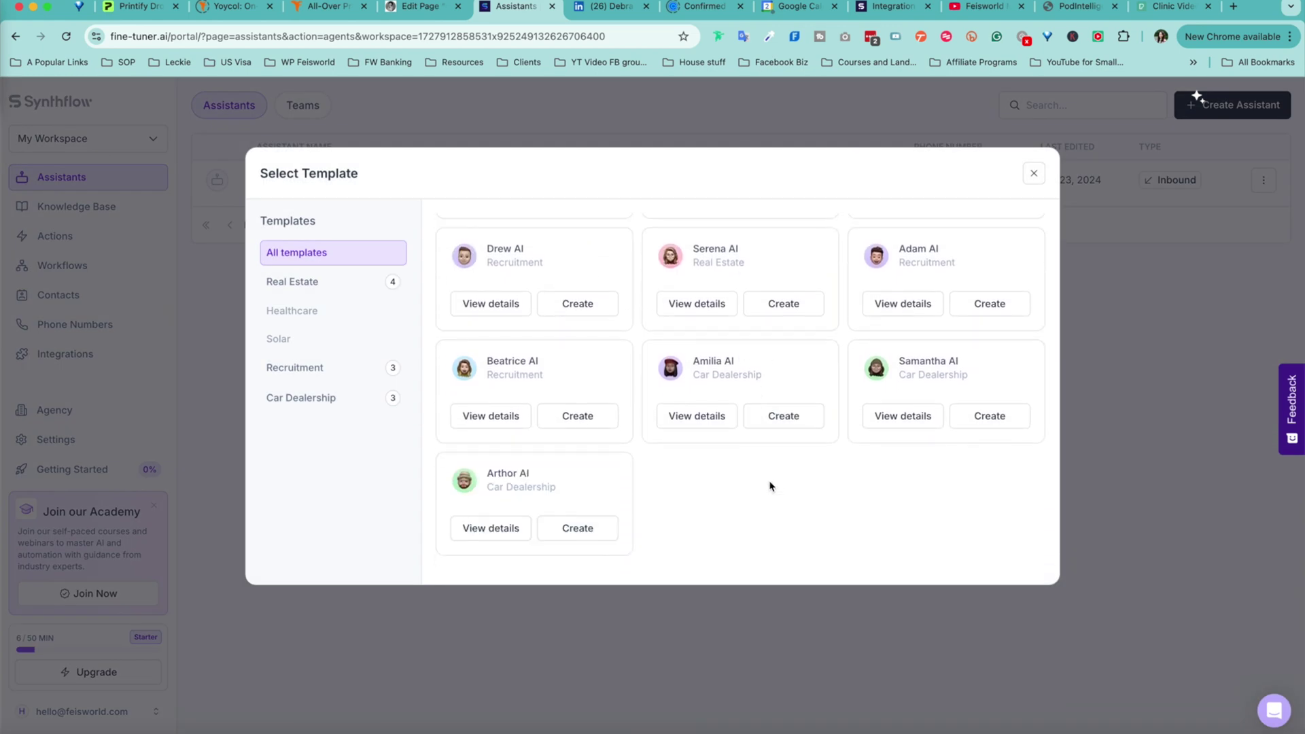
{"action": "left_click", "coordinate": [302, 288]}
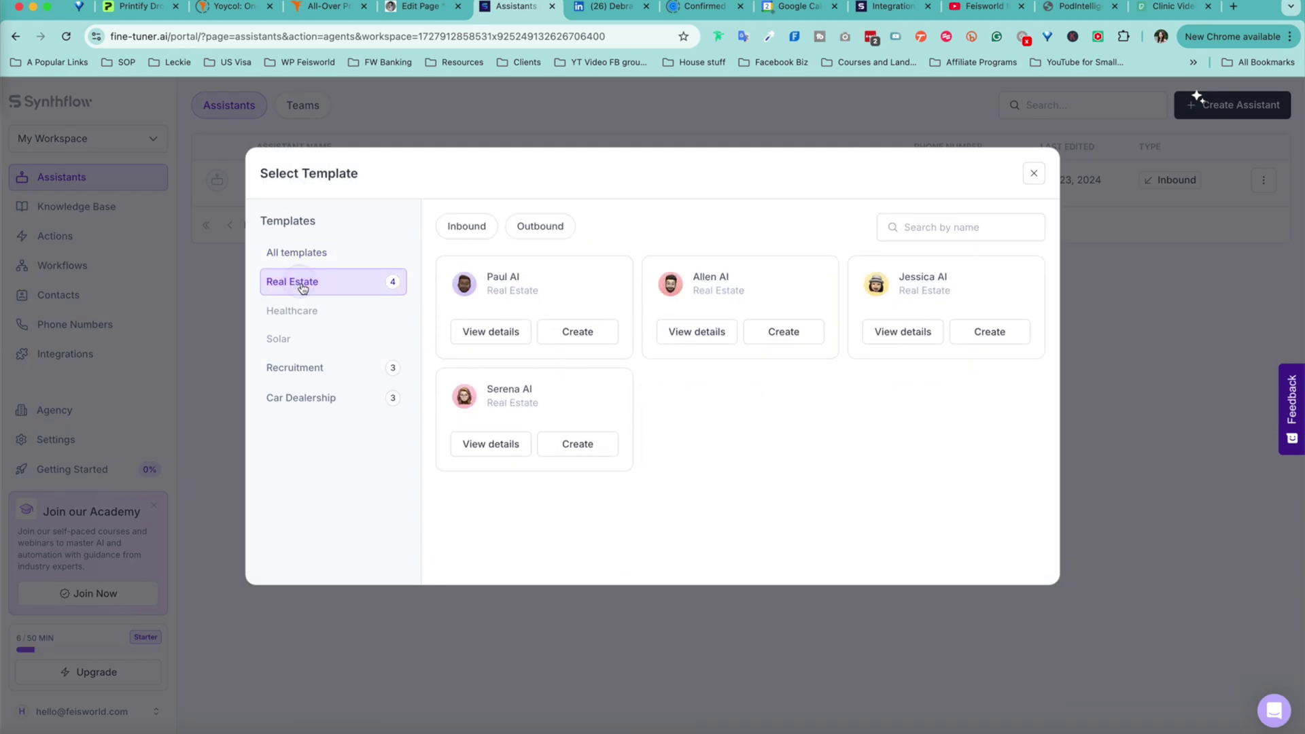
{"action": "left_click", "coordinate": [324, 374]}
{"action": "left_click", "coordinate": [348, 400]}
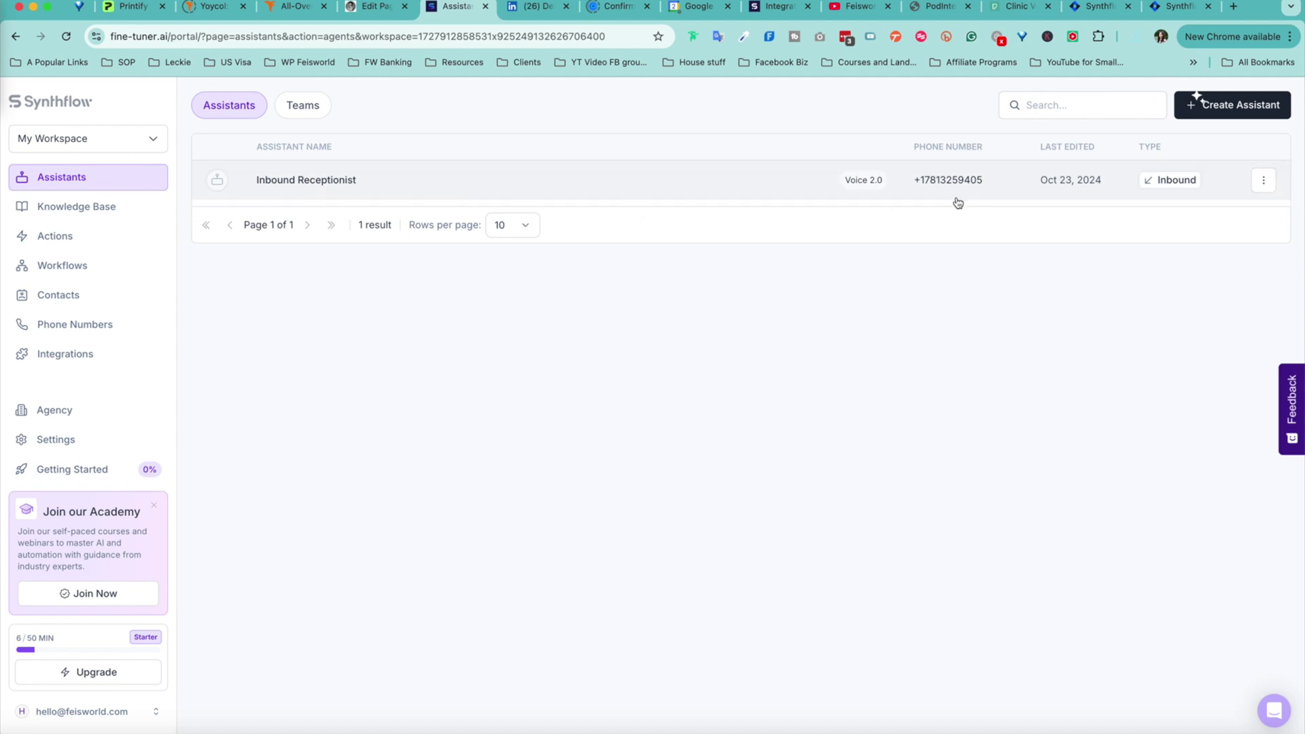
Step: Create a new assistant via quick preset setup using the Inbound Receptionist preset
{"action": "left_click", "coordinate": [1254, 117]}
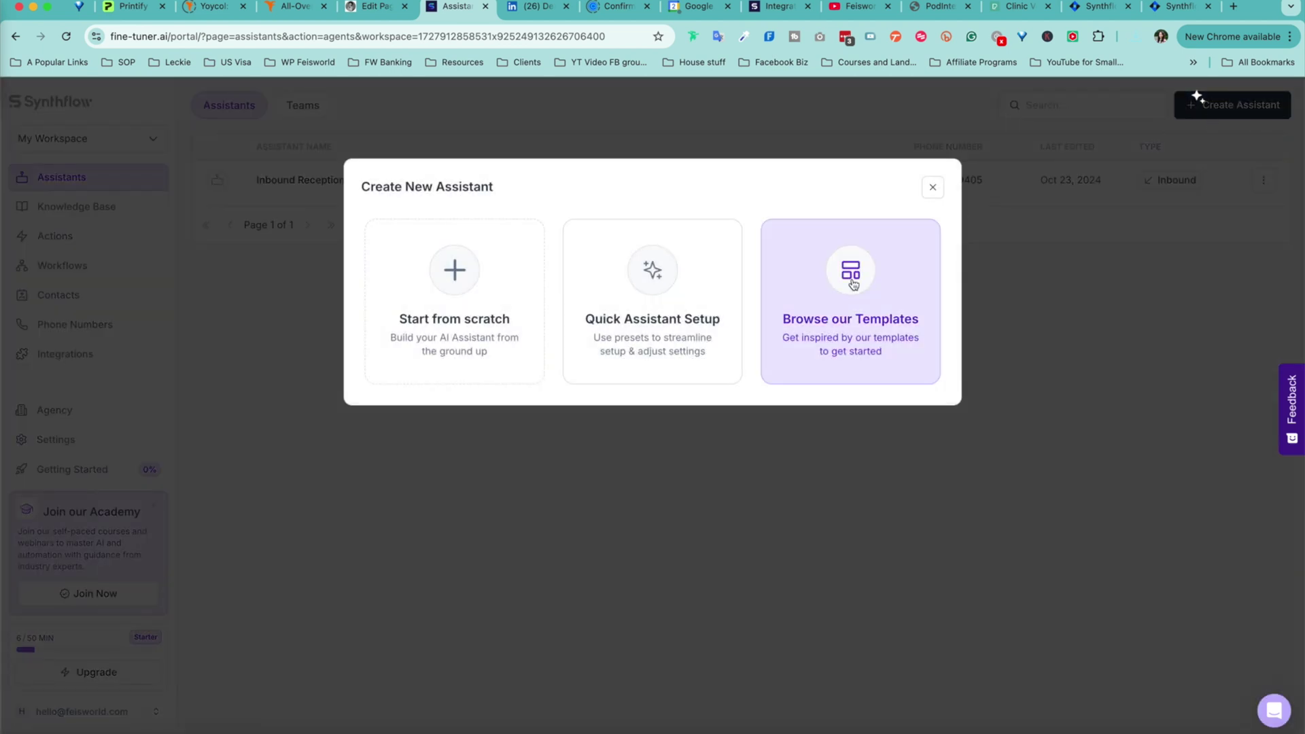
{"action": "left_click", "coordinate": [688, 300]}
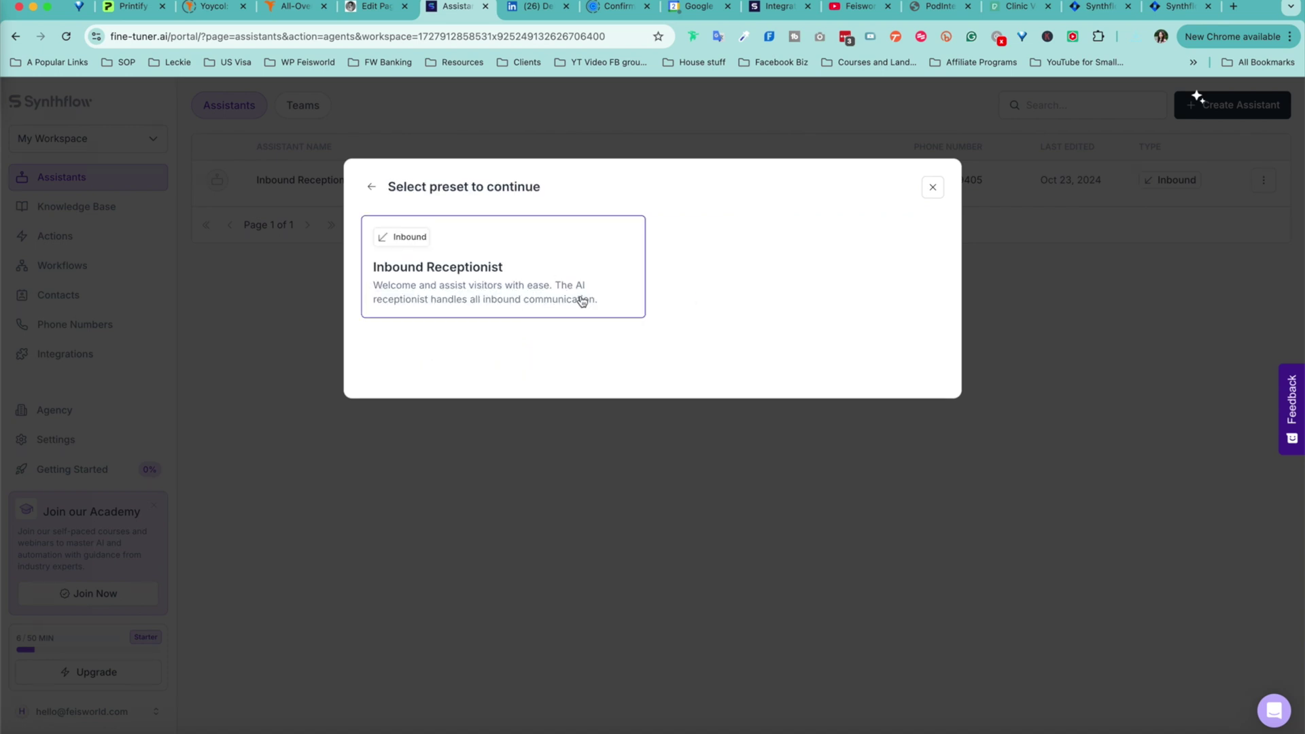
{"action": "left_click", "coordinate": [551, 304]}
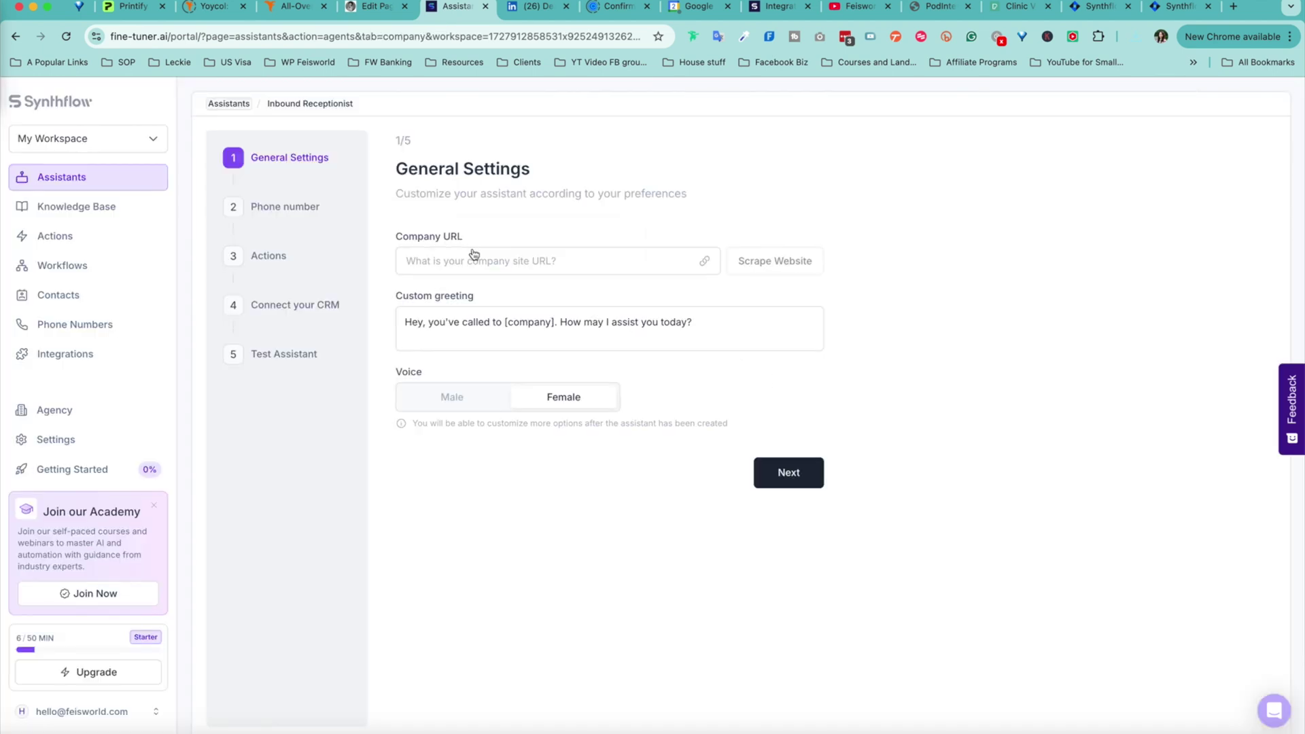
{"action": "left_click", "coordinate": [469, 257]}
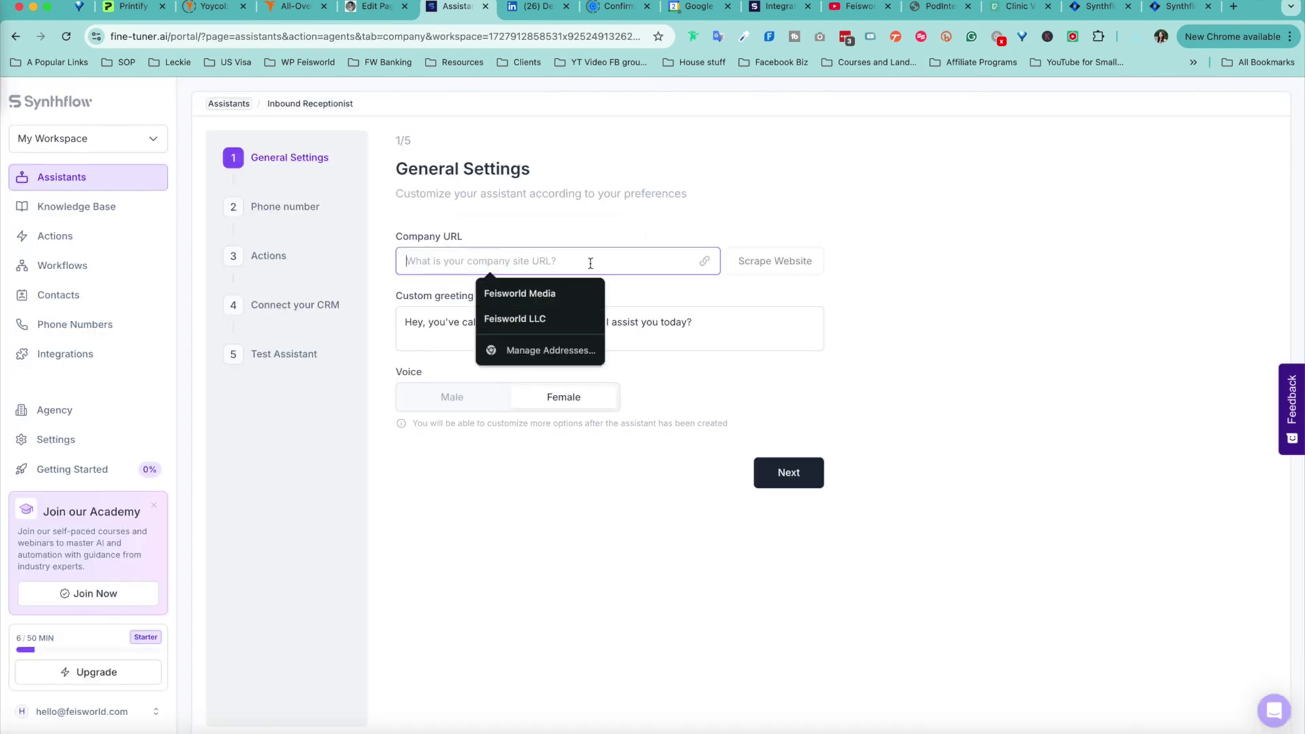
{"action": "type", "text": "www.feisworld.com"}
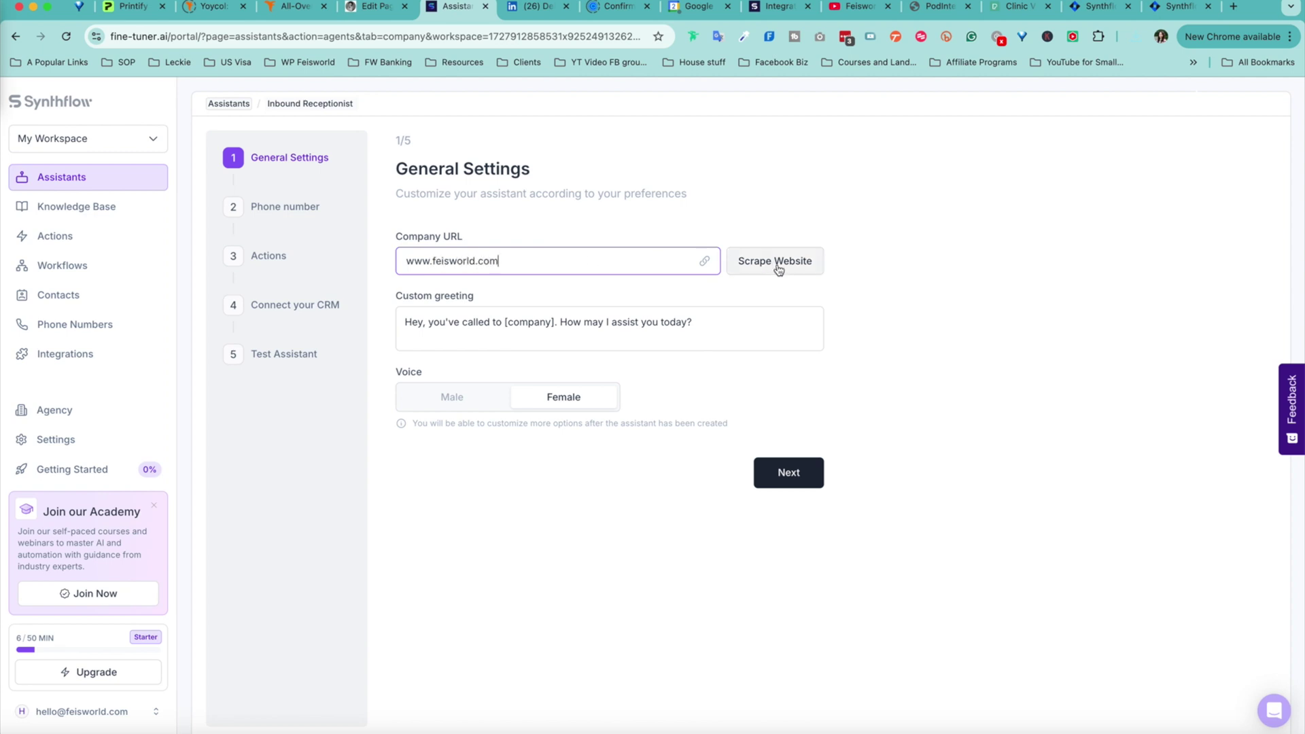
{"action": "left_click", "coordinate": [778, 268]}
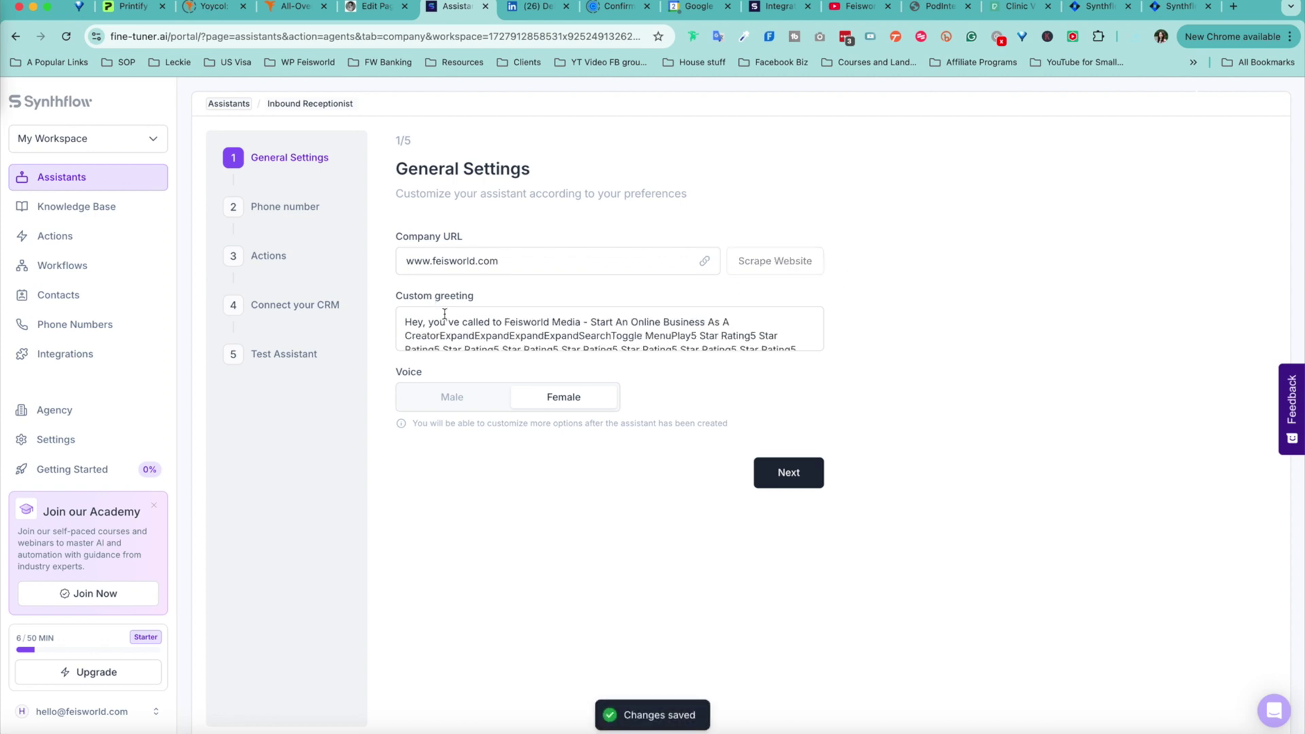
{"action": "left_click", "coordinate": [447, 407]}
{"action": "left_click", "coordinate": [454, 417]}
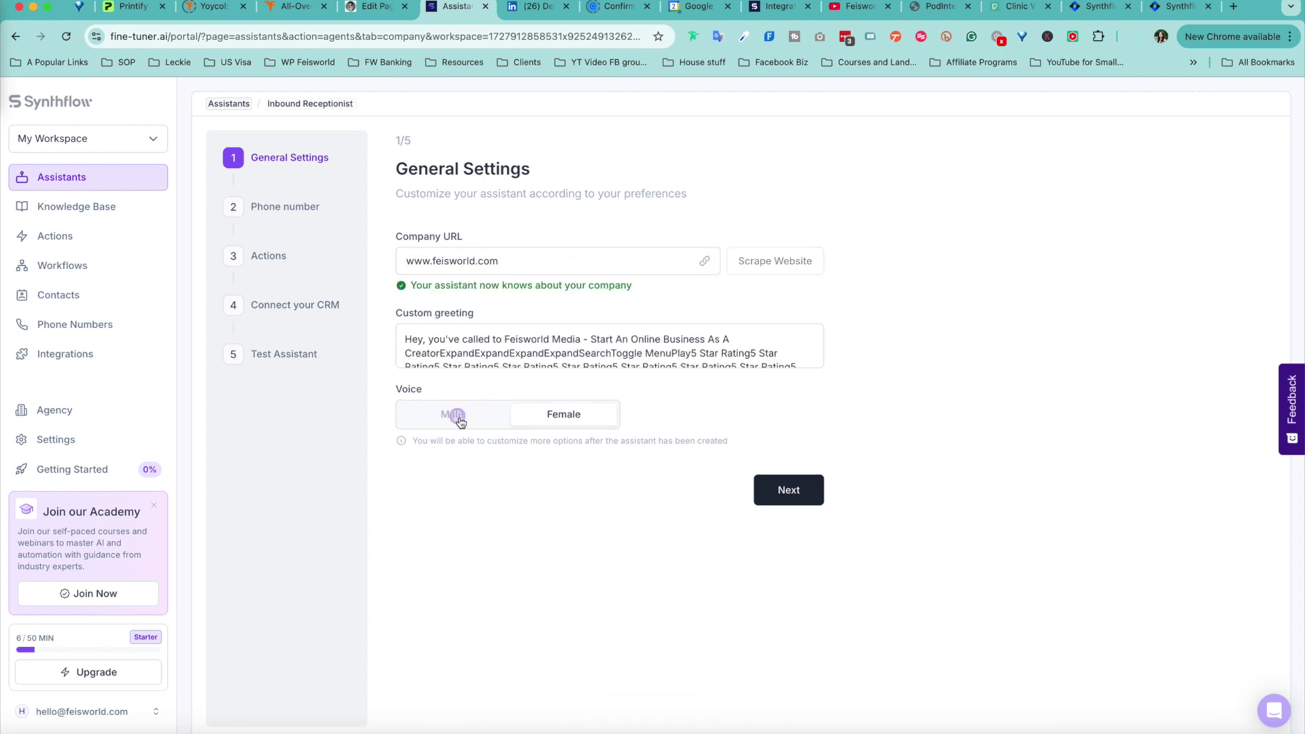
{"action": "left_click", "coordinate": [581, 426]}
{"action": "left_click", "coordinate": [786, 488]}
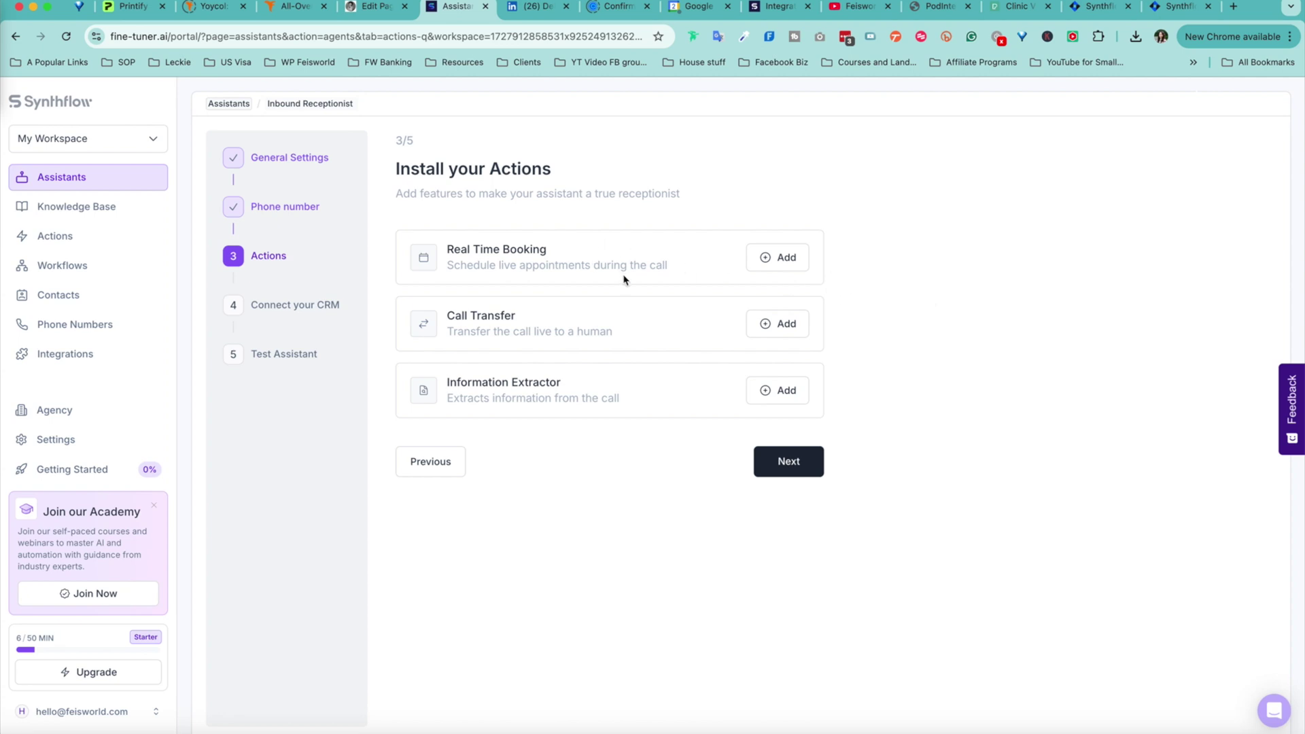
Step: Open and close the Real Time Booking and Call Transfer setups without configuring them
{"action": "left_click", "coordinate": [784, 259]}
{"action": "left_click", "coordinate": [625, 305]}
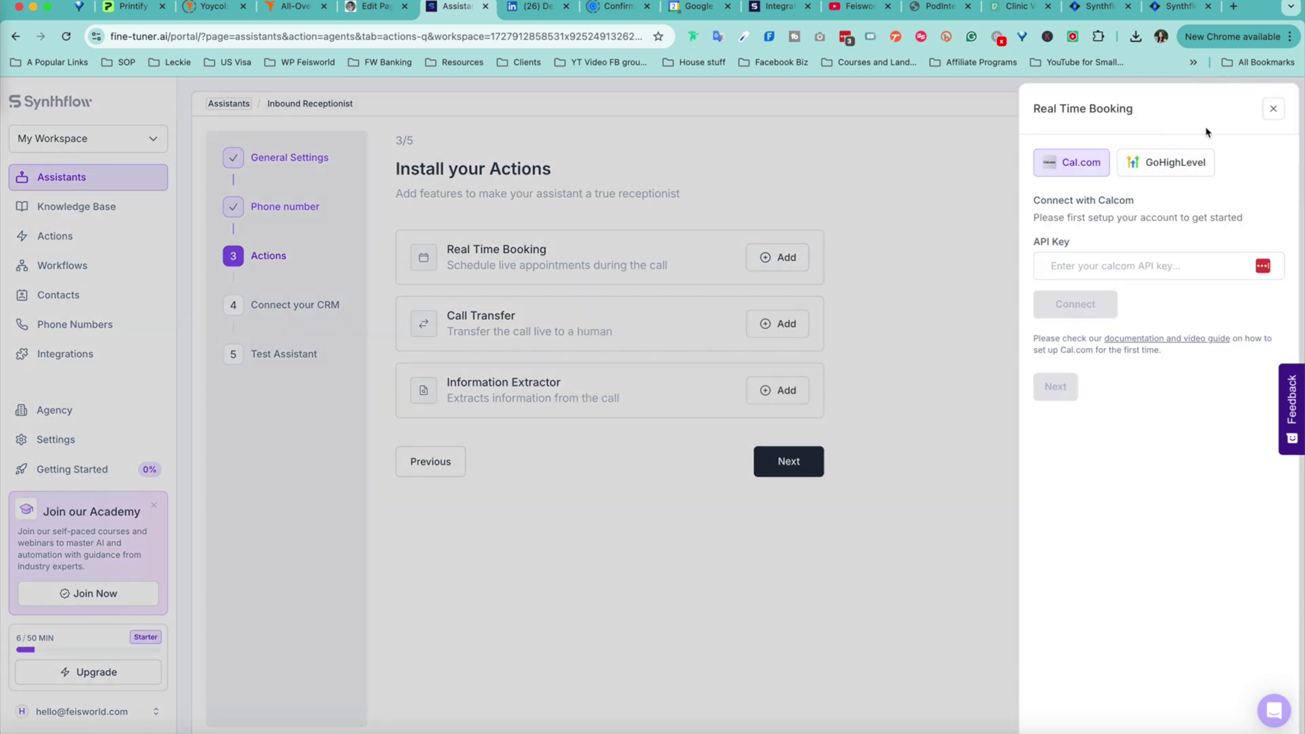
{"action": "left_click", "coordinate": [1282, 110]}
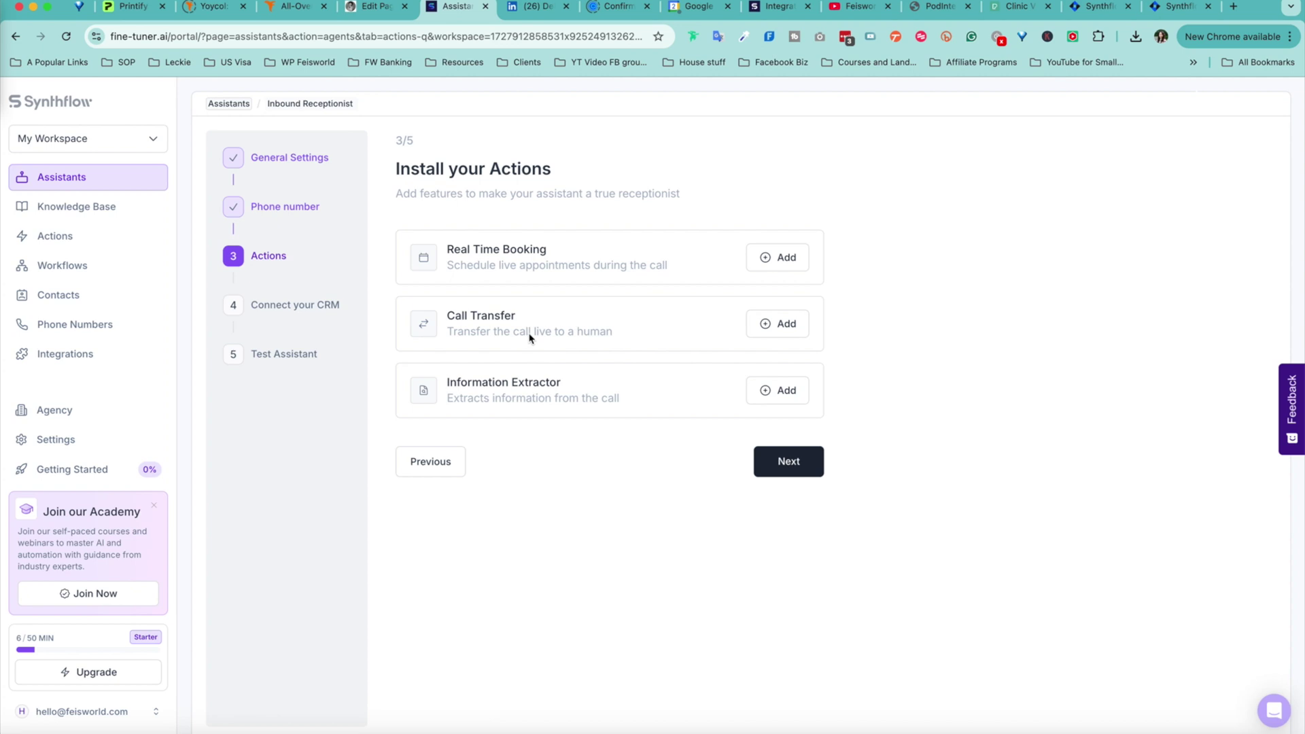
{"action": "left_click", "coordinate": [780, 322]}
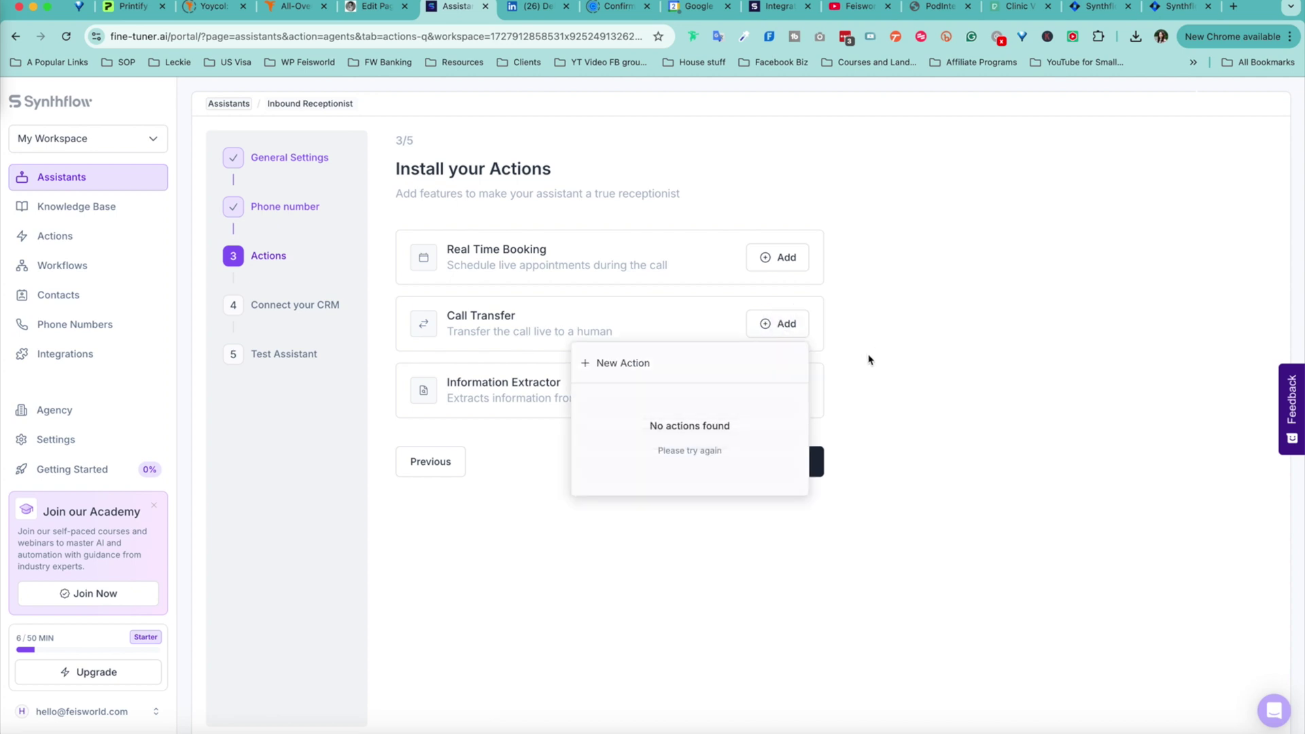
{"action": "left_click", "coordinate": [590, 362]}
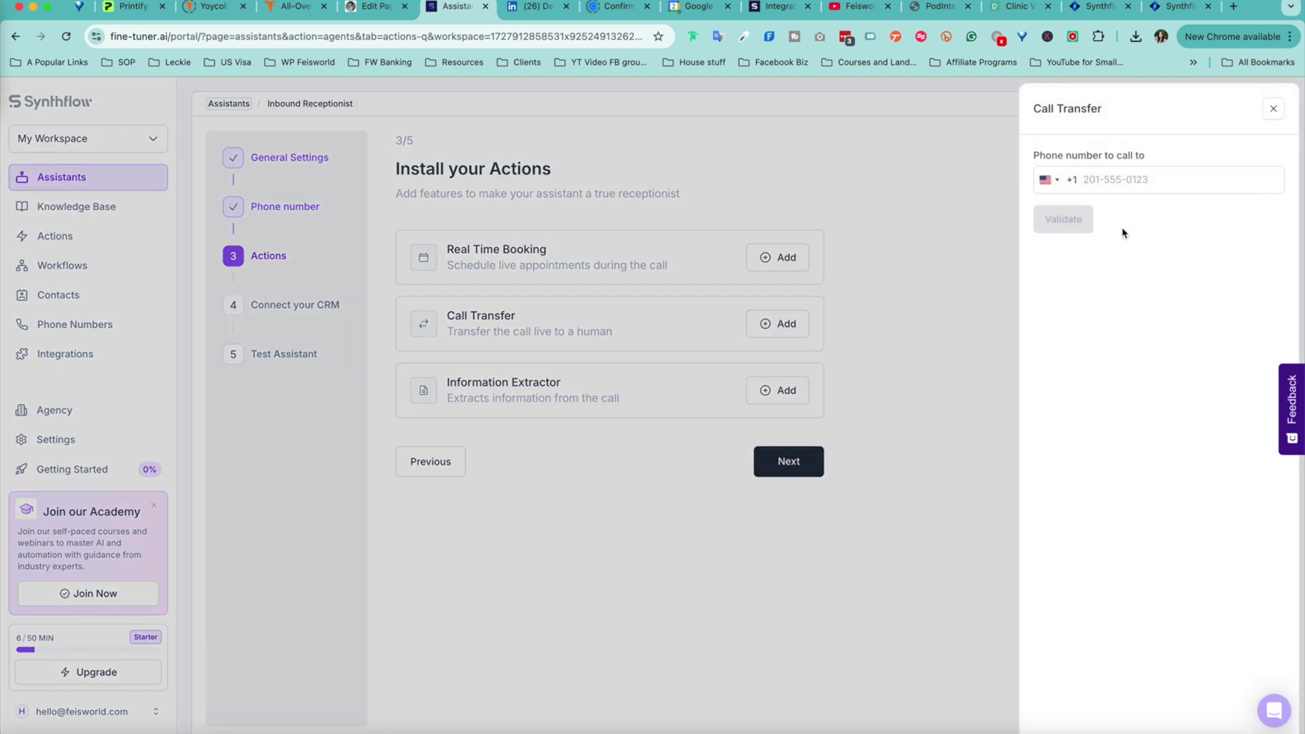
{"action": "left_click", "coordinate": [1273, 110]}
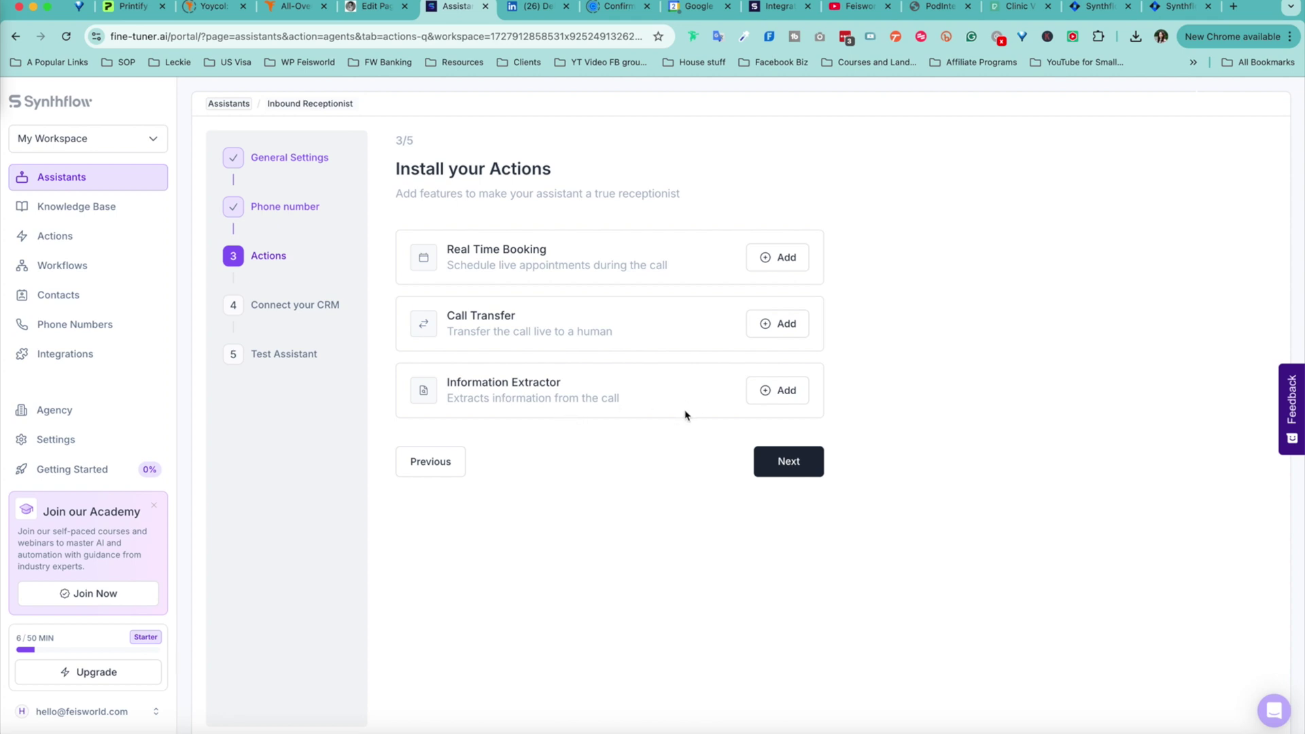
Step: Skip Information Extractor, CRM and testing, finish the wizard, and keep the Live campaign
{"action": "left_click", "coordinate": [779, 390]}
{"action": "left_click", "coordinate": [813, 462]}
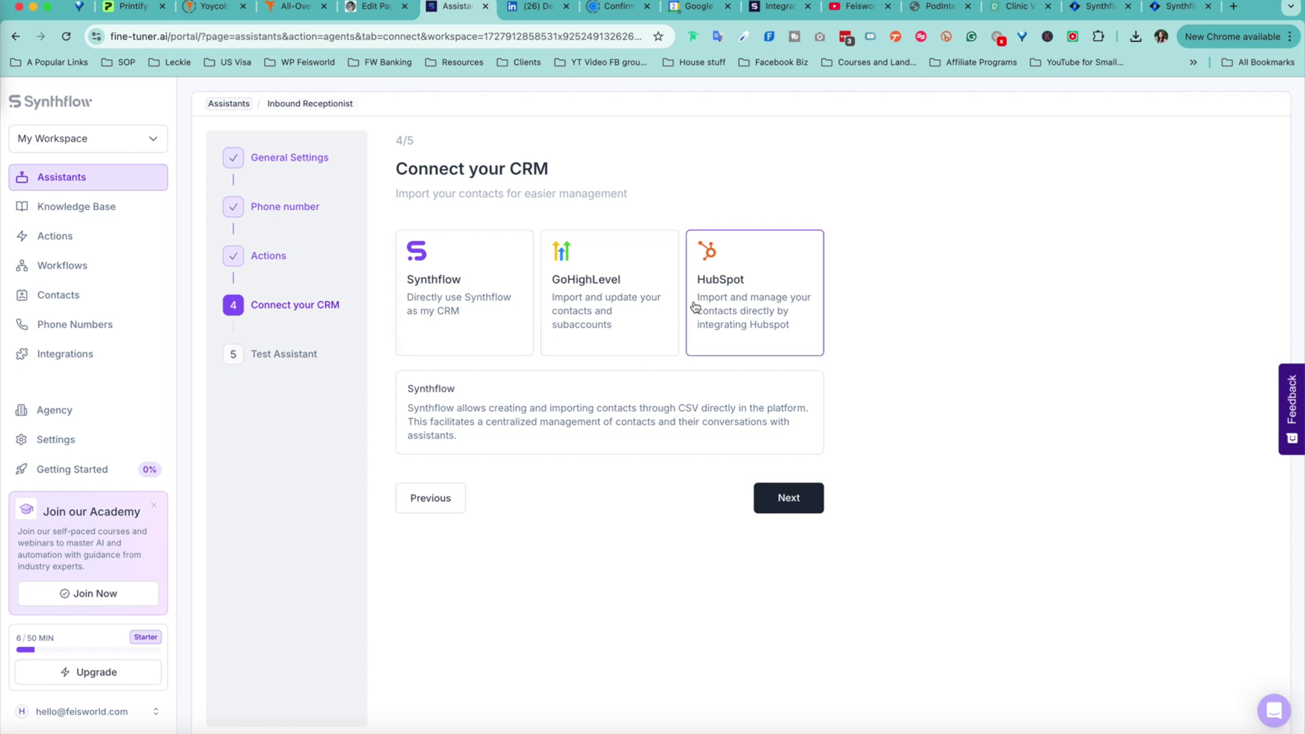
{"action": "left_click", "coordinate": [789, 498]}
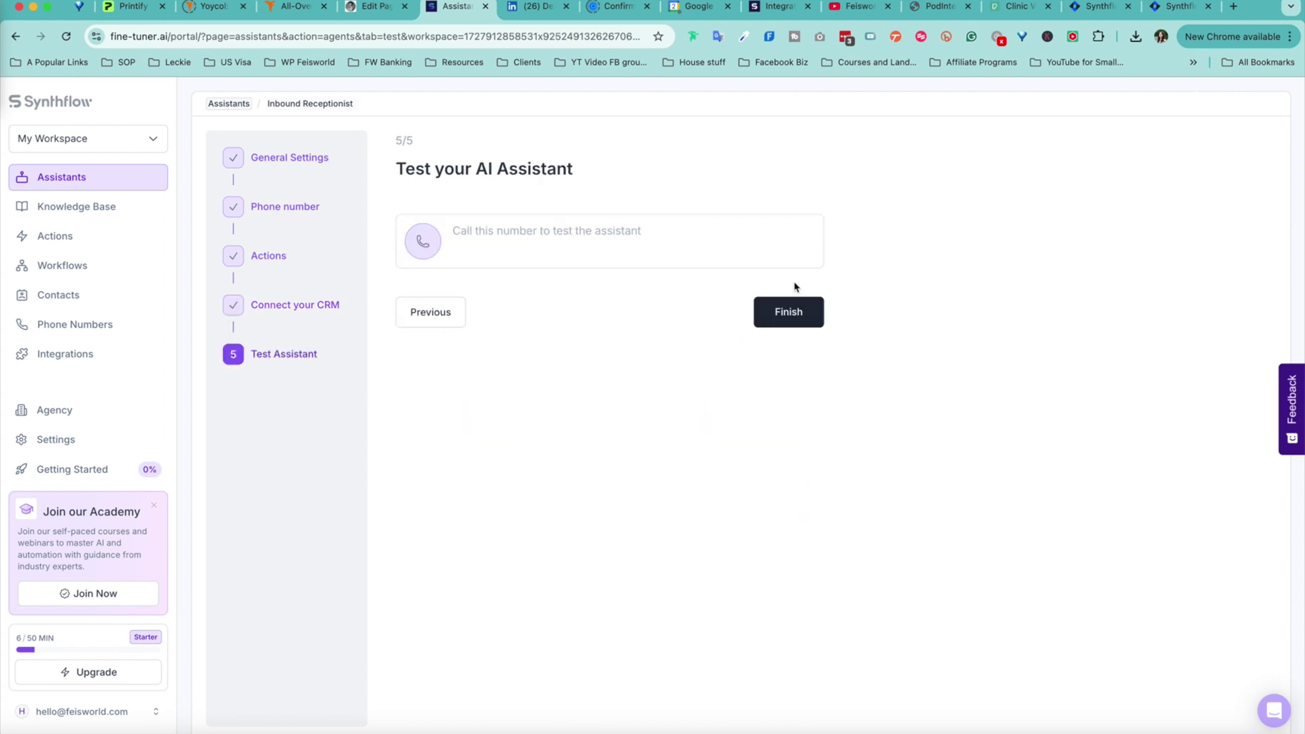
{"action": "left_click", "coordinate": [773, 323]}
{"action": "left_click", "coordinate": [387, 145]}
{"action": "left_click", "coordinate": [387, 146]}
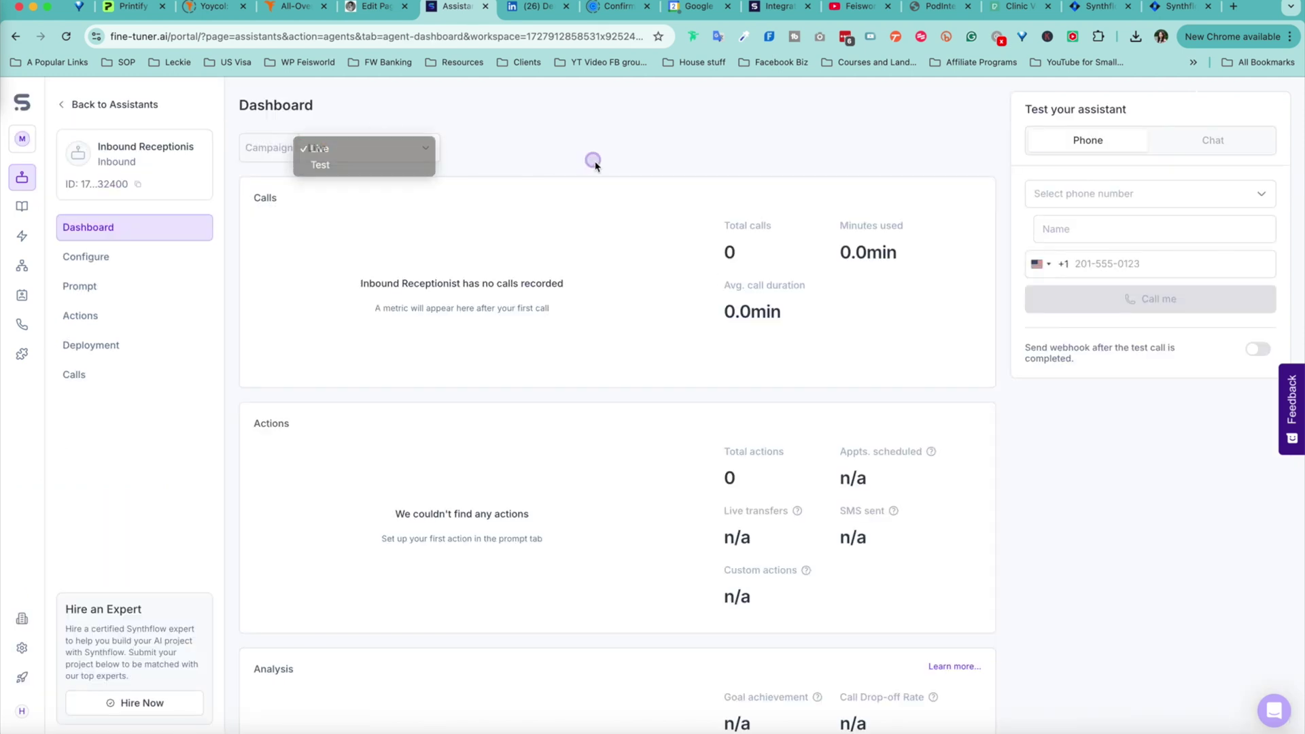
Step: Keep the Live campaign, select the assistant's phone number, and enter the caller's name
{"action": "left_click", "coordinate": [313, 148]}
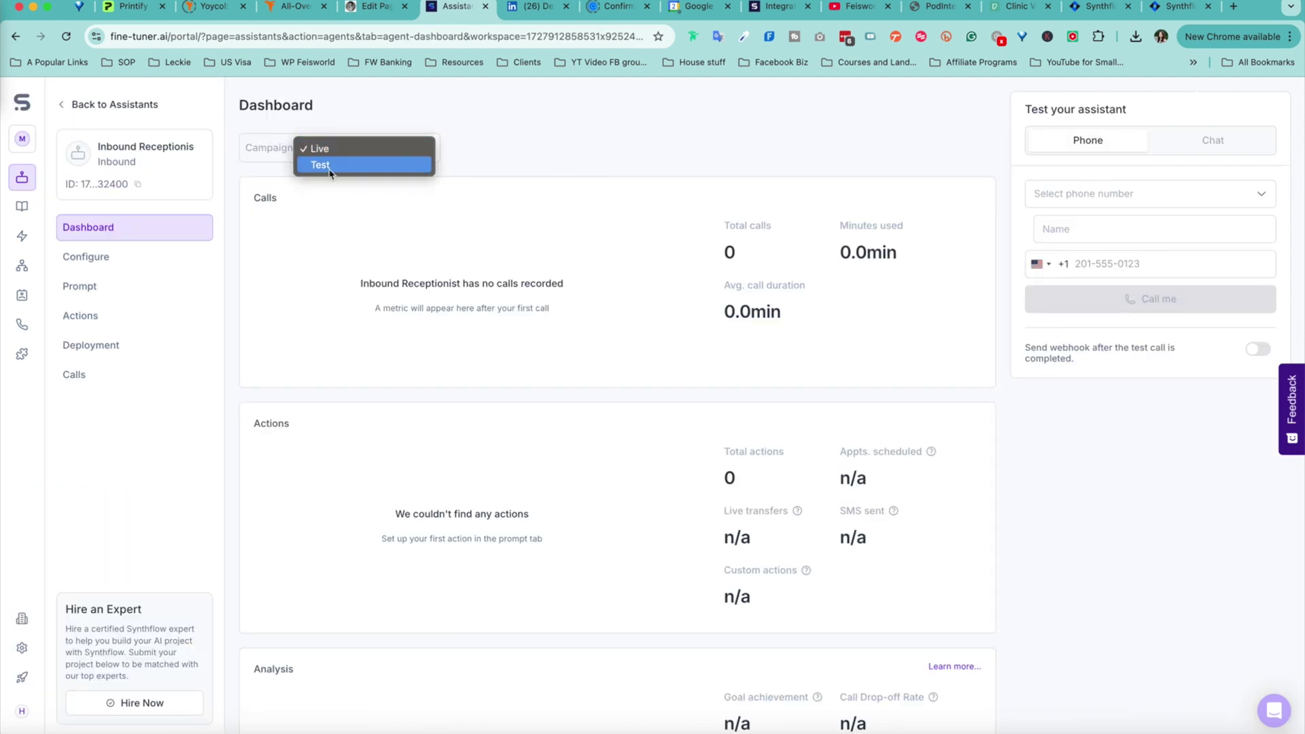
{"action": "left_click", "coordinate": [574, 169]}
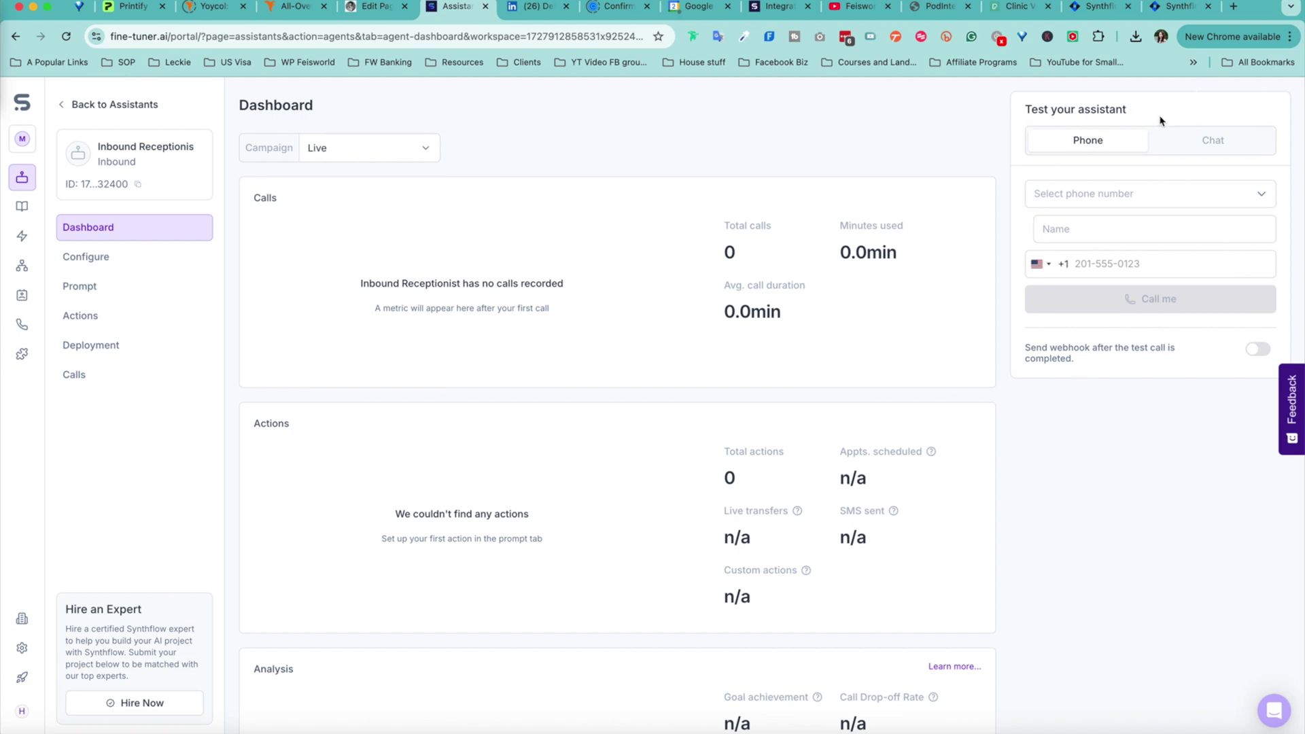
{"action": "left_click", "coordinate": [1173, 205]}
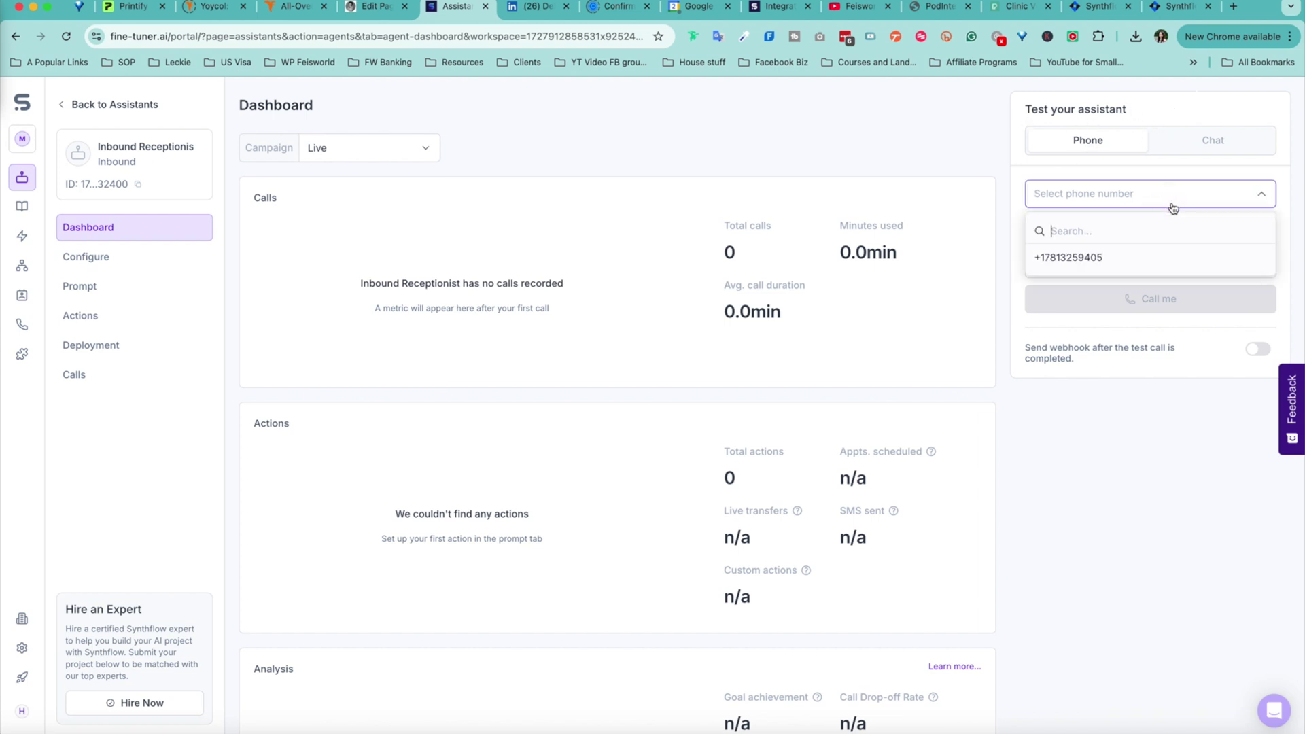
{"action": "left_click", "coordinate": [1110, 256]}
{"action": "left_click", "coordinate": [1119, 229]}
{"action": "type", "text": "Fay"}
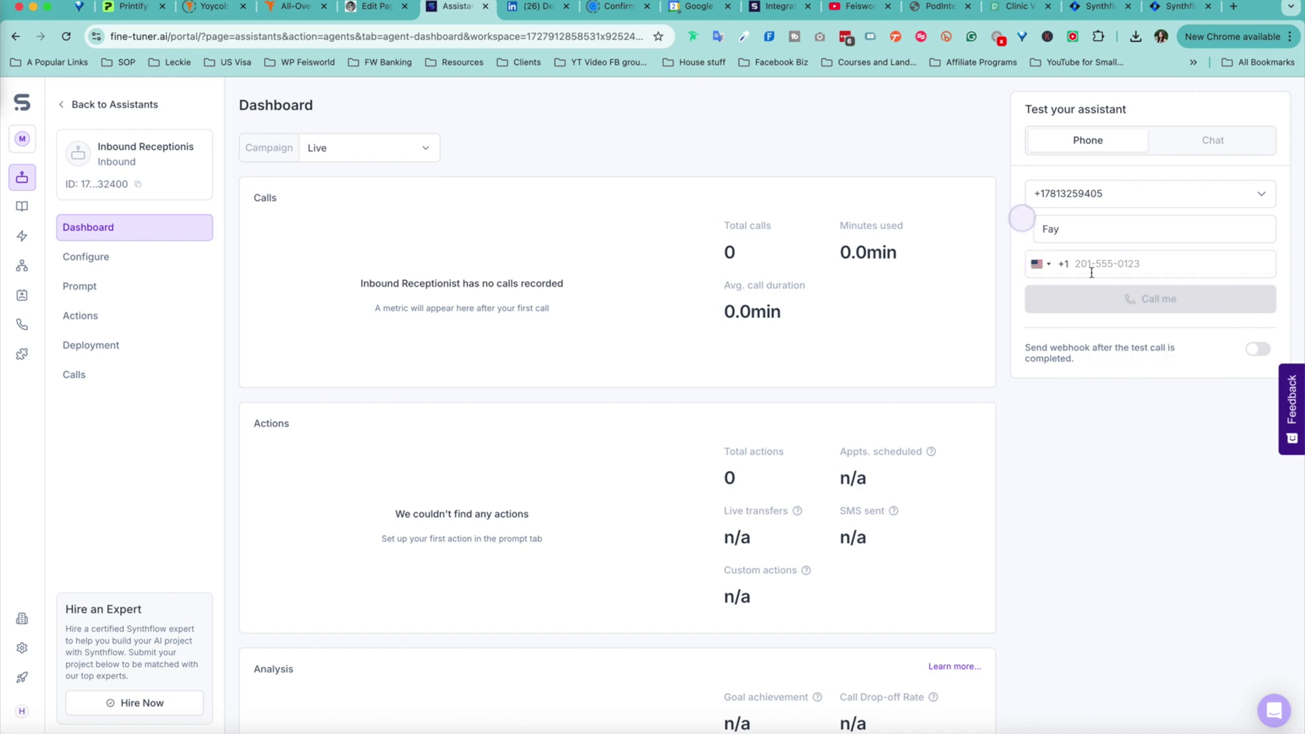